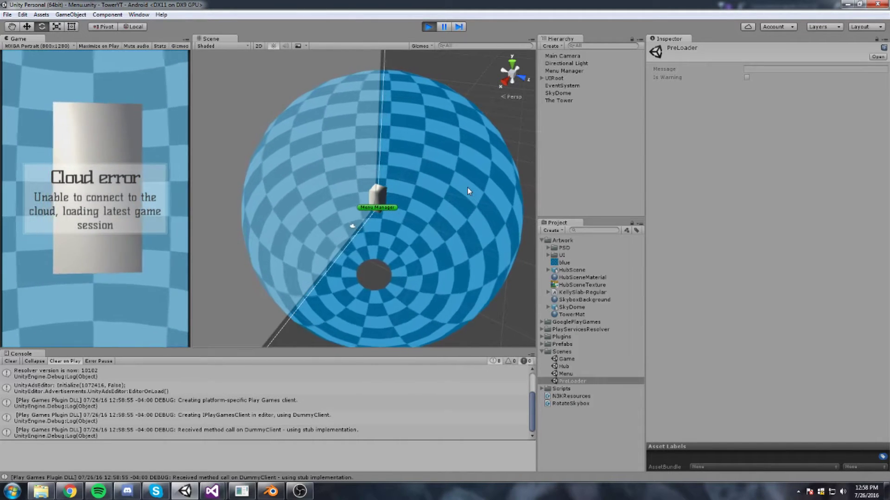
Step: Select the SkyDome in the running scene and examine how it surrounds and rotates around the tower from several angles
click(393, 188)
alt+drag(393, 188, 467, 185)
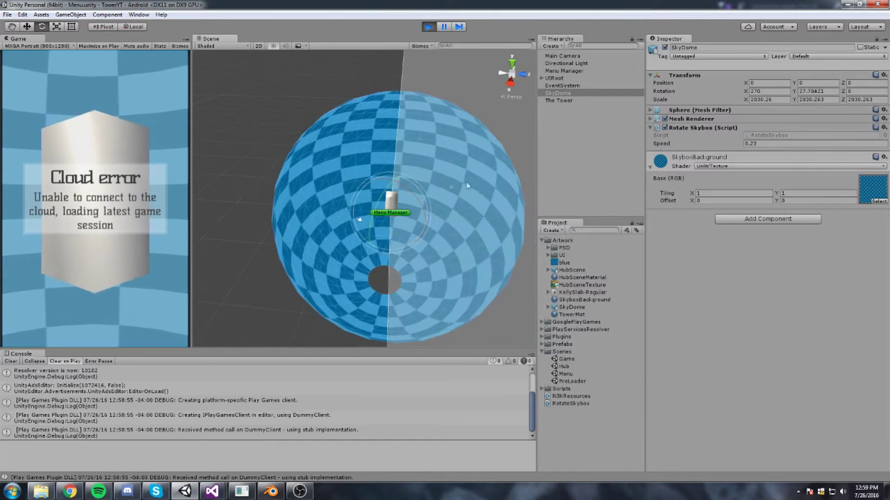
middle_drag(466, 185, 359, 170)
scroll(349, 185, up, 10)
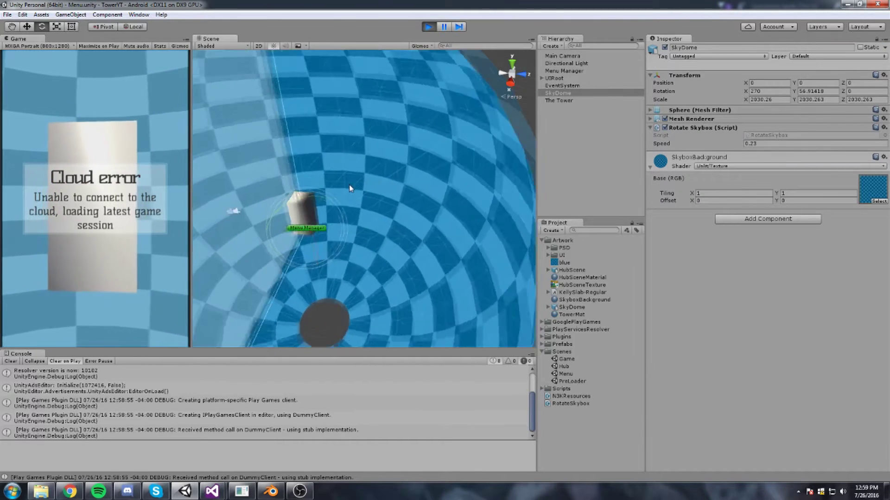
right_drag(363, 185, 111, 245)
alt+drag(91, 245, 223, 198)
right_drag(223, 197, 191, 228)
scroll(438, 138, up, 2)
scroll(428, 132, down, 5)
scroll(429, 134, down, 3)
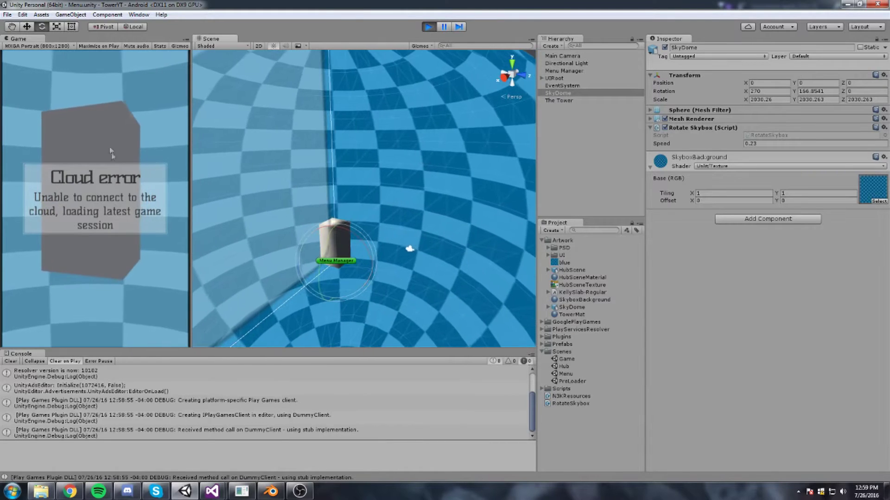
Step: Continue past the cloud error notice in the running game and try out objects in the hub scene
click(111, 178)
click(103, 263)
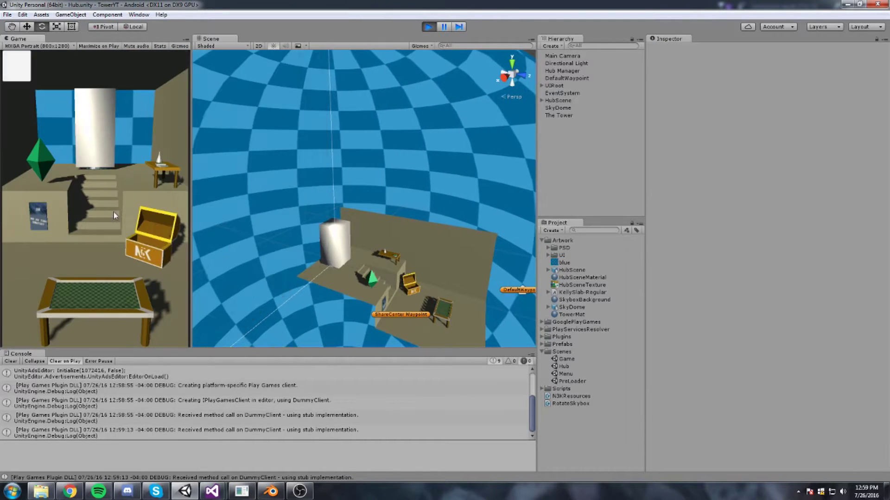
click(158, 166)
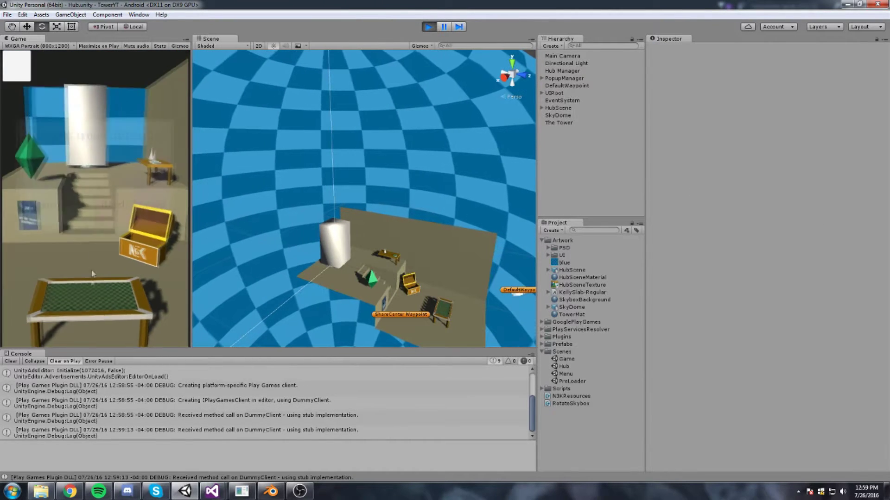
click(140, 193)
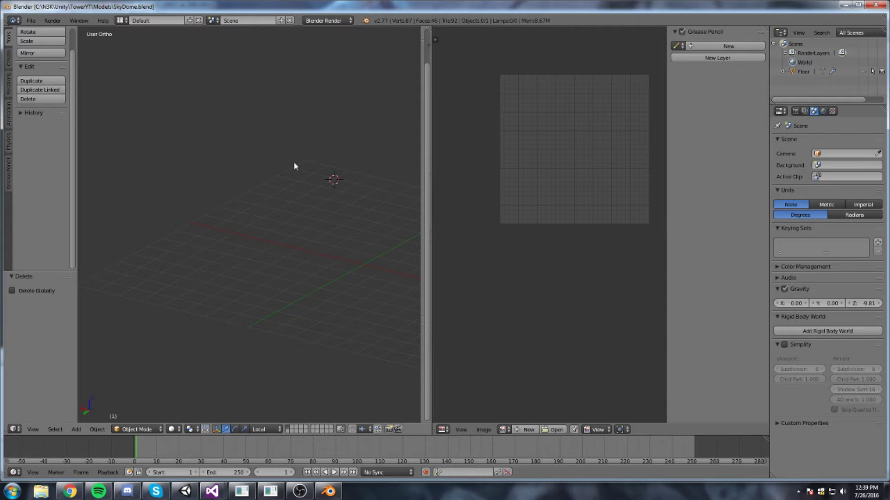
Step: Save the Blender file over the existing SkyDome.blend
key(space)
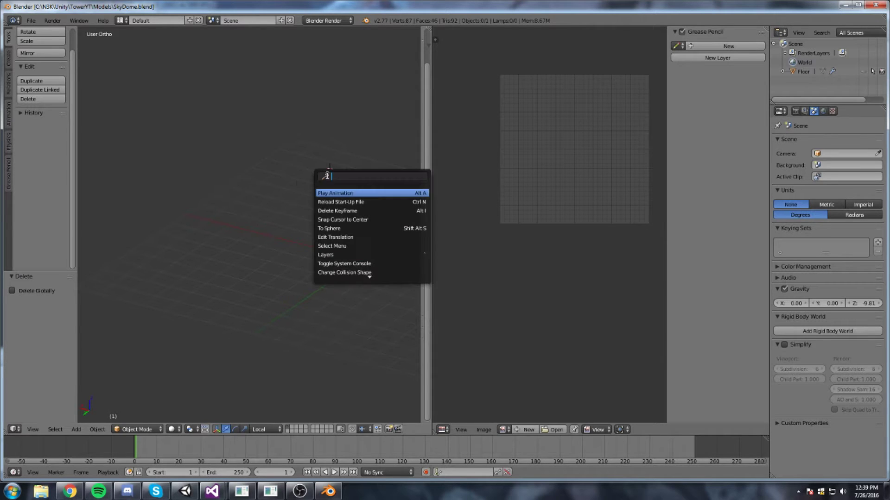
key(Escape)
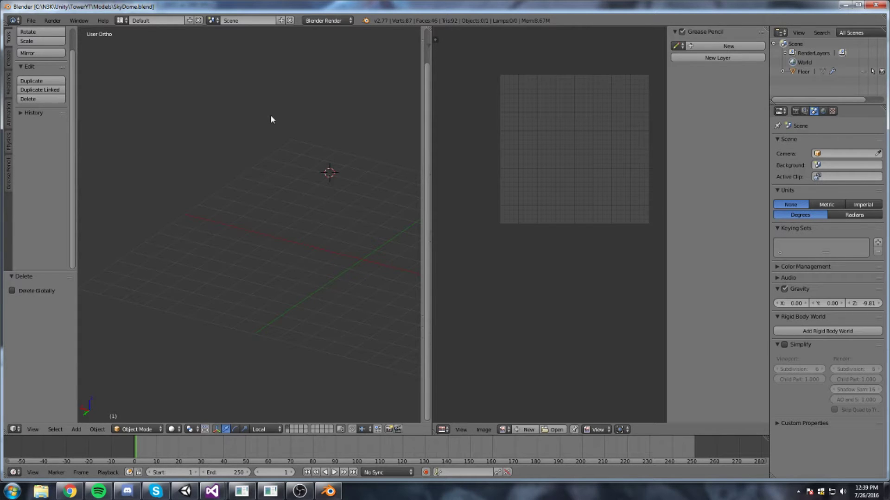
middle_drag(272, 118, 410, 218)
middle_drag(414, 273, 258, 132)
middle_drag(252, 227, 308, 226)
key(ctrl+s)
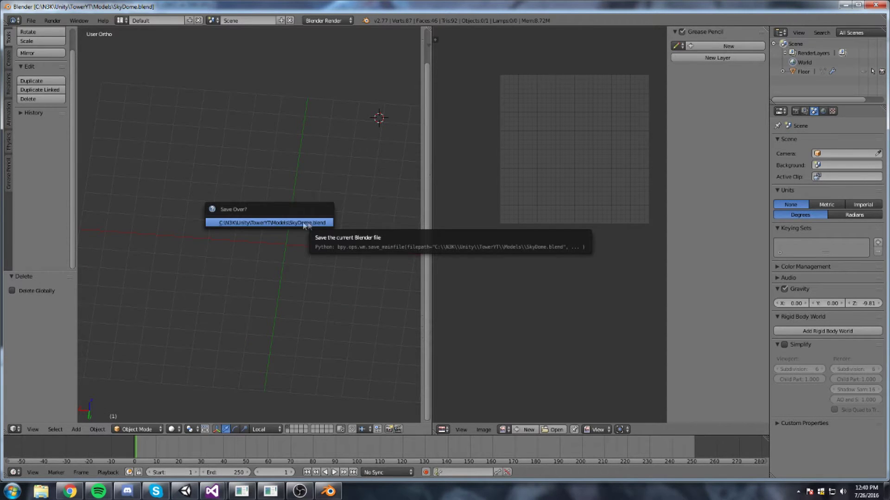
click(276, 222)
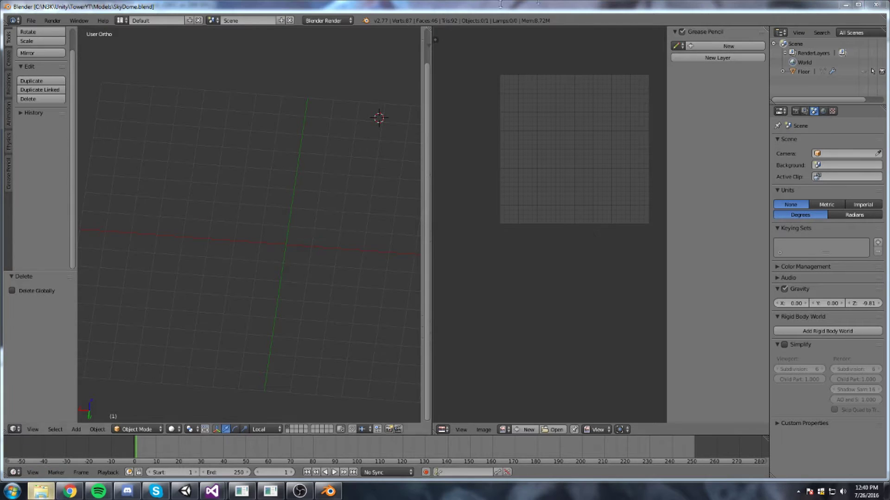
Step: Browse to the TowerYT Models folder in File Explorer and locate the saved SkyDome file
drag(889, 60, 377, 60)
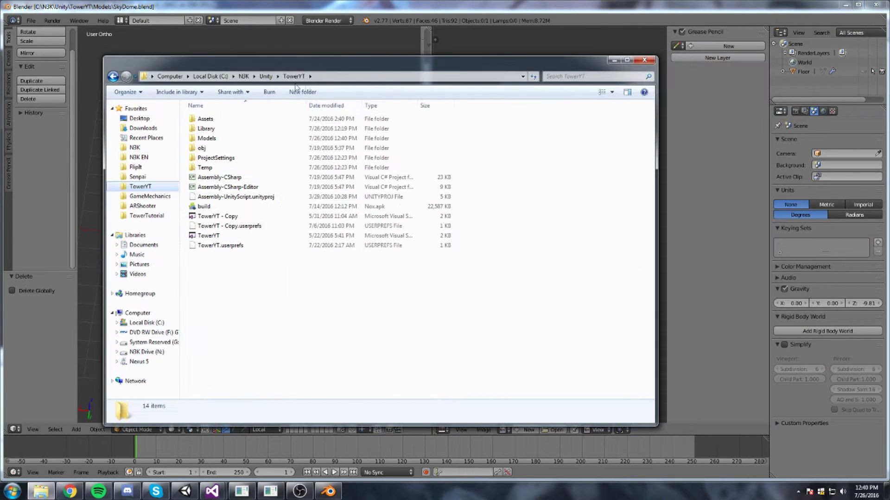
click(267, 77)
double_click(209, 216)
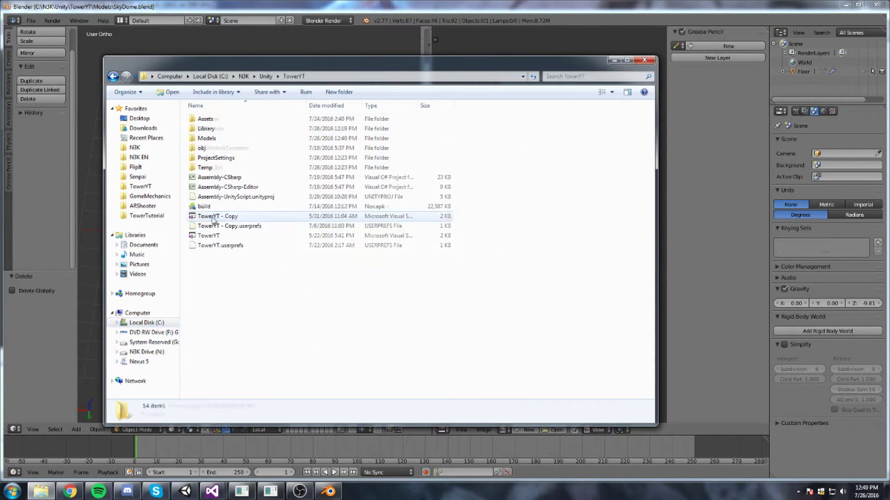
double_click(211, 138)
click(387, 119)
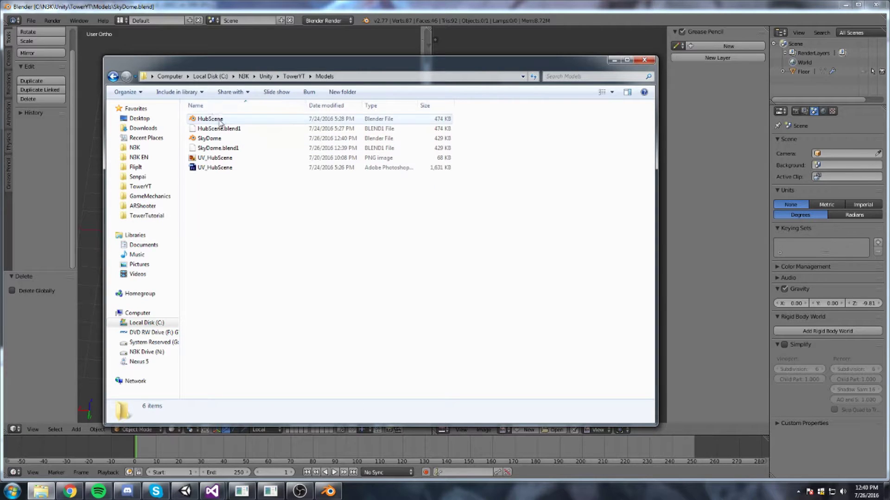
click(237, 138)
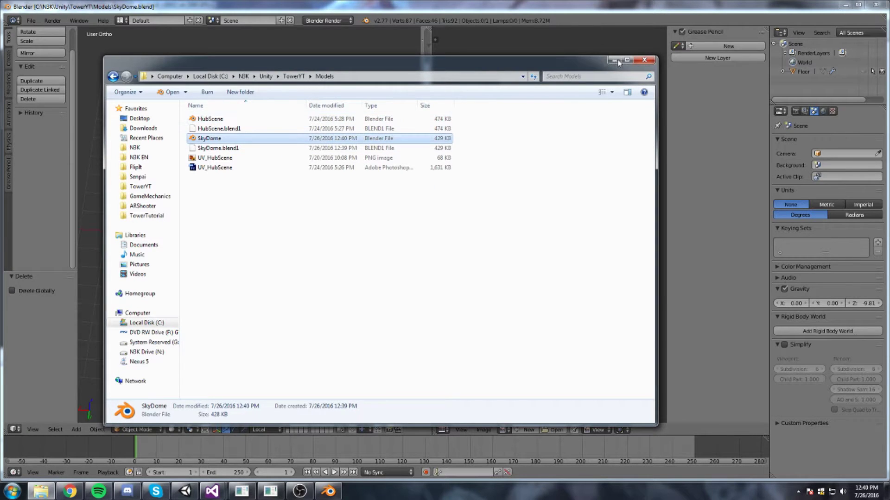
click(614, 61)
Step: Add a UV sphere mesh at the 3D cursor near the centre of the grid
middle_drag(293, 184, 308, 213)
scroll(306, 213, down, 3)
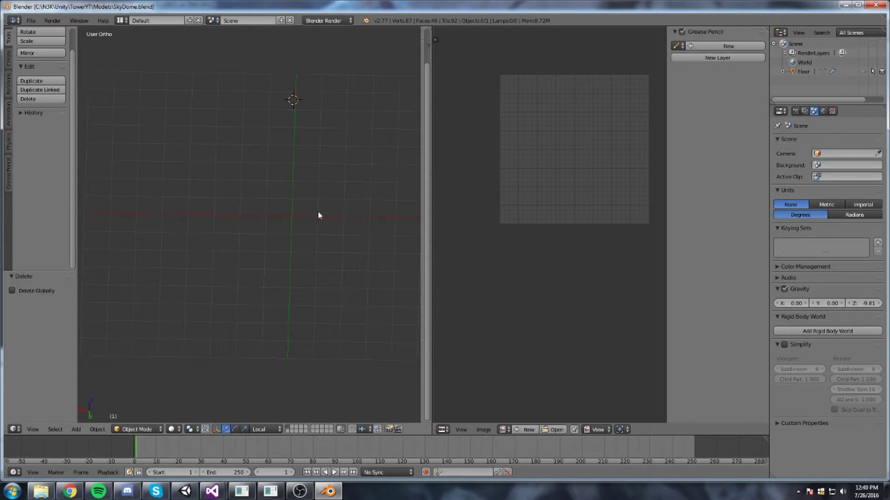
key(shift+a)
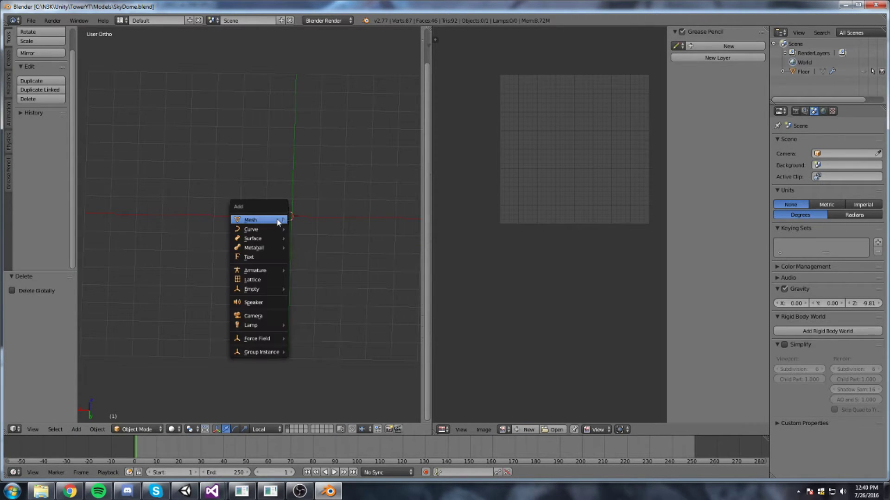
mouse_move(278, 221)
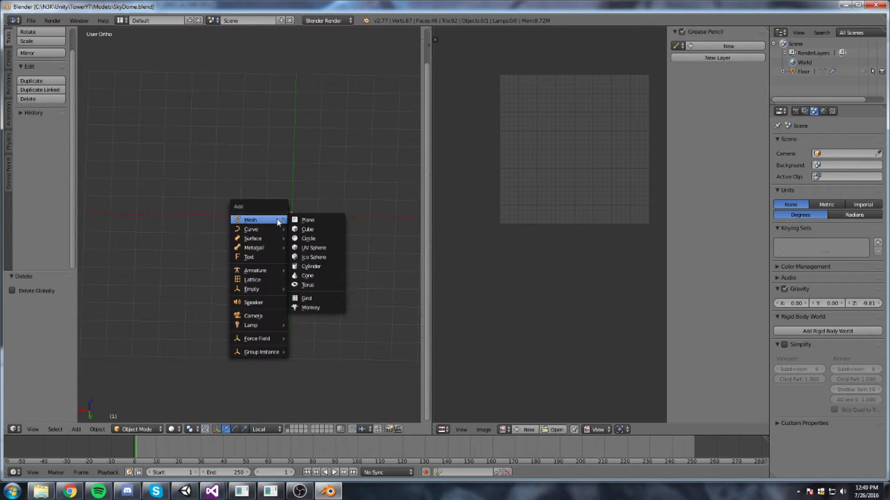
click(320, 248)
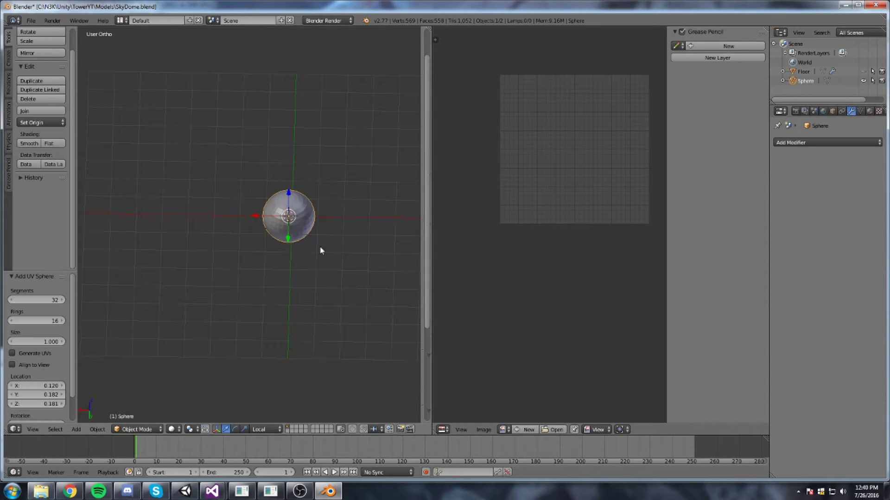
Step: Put the new sphere into Edit Mode
scroll(320, 249, down, 3)
scroll(289, 227, up, 6)
middle_drag(290, 227, 315, 219)
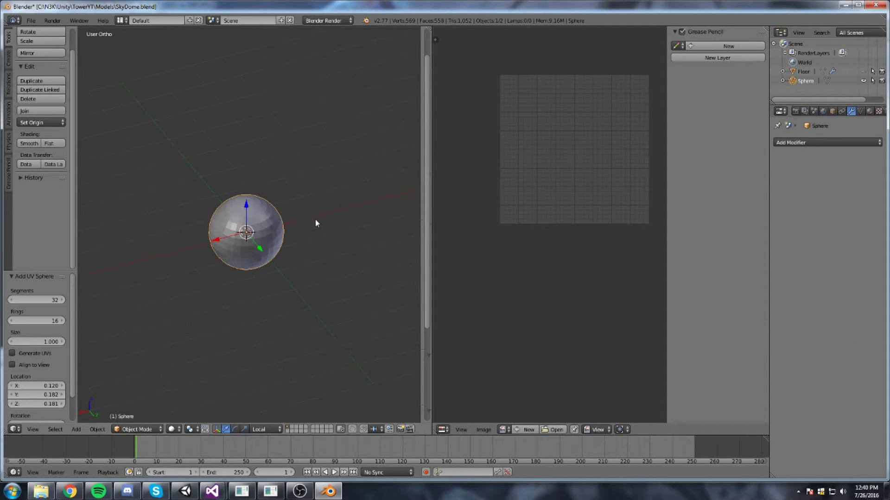
middle_drag(277, 177, 249, 196)
scroll(250, 197, up, 1)
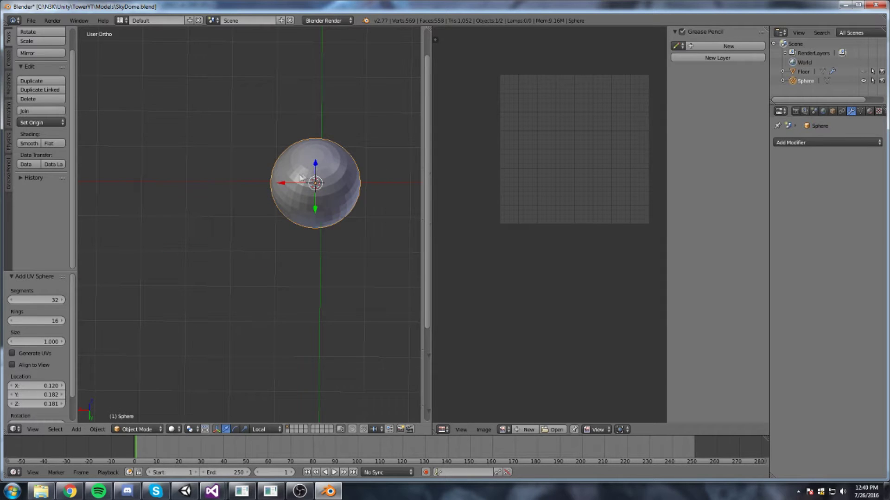
middle_drag(296, 176, 312, 163)
click(152, 430)
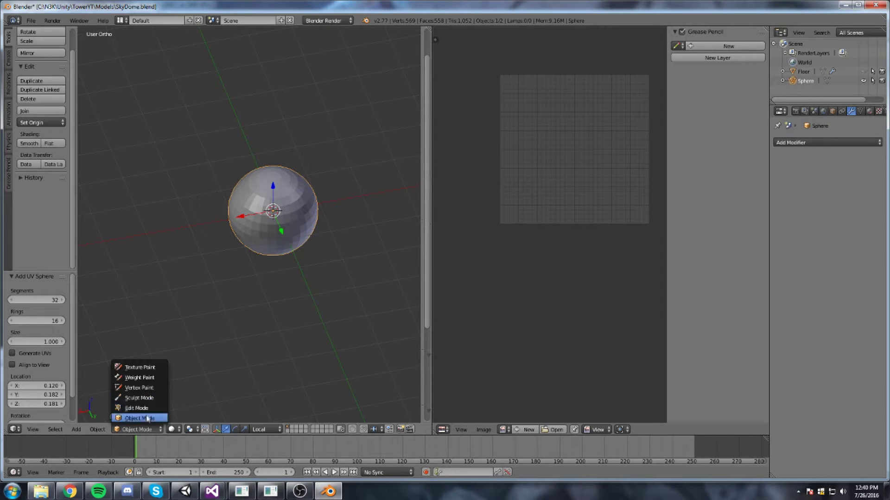
click(139, 415)
Step: Delete the two pole vertices at the top and bottom of the sphere to open a hole at each end
shift+middle_drag(297, 168, 282, 226)
scroll(282, 226, up, 6)
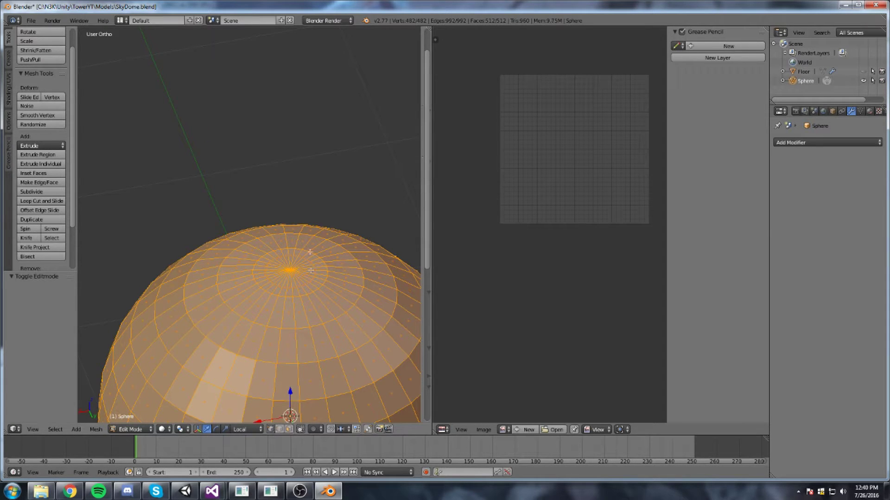
right_click(290, 271)
scroll(318, 248, down, 7)
middle_drag(332, 318, 333, 236)
shift+middle_drag(330, 320, 331, 146)
shift+middle_drag(299, 304, 310, 225)
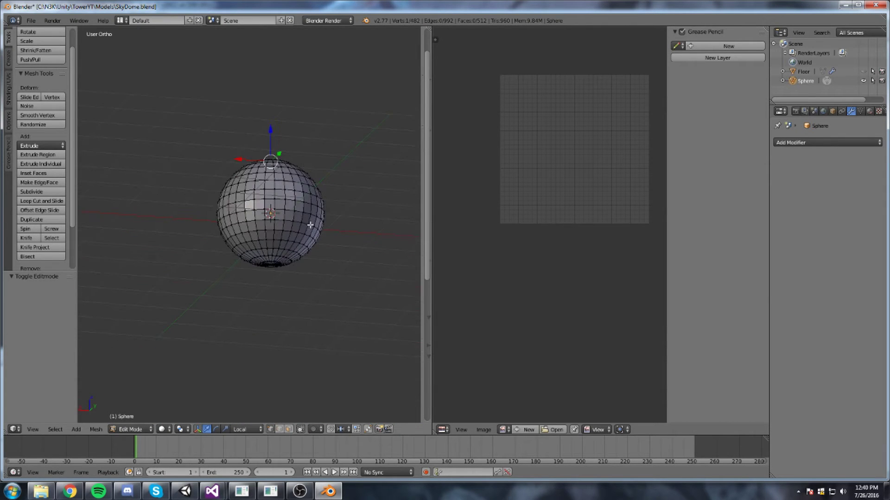
mouse_move(283, 273)
middle_down()
mouse_move(287, 250)
mouse_move(295, 274)
middle_up()
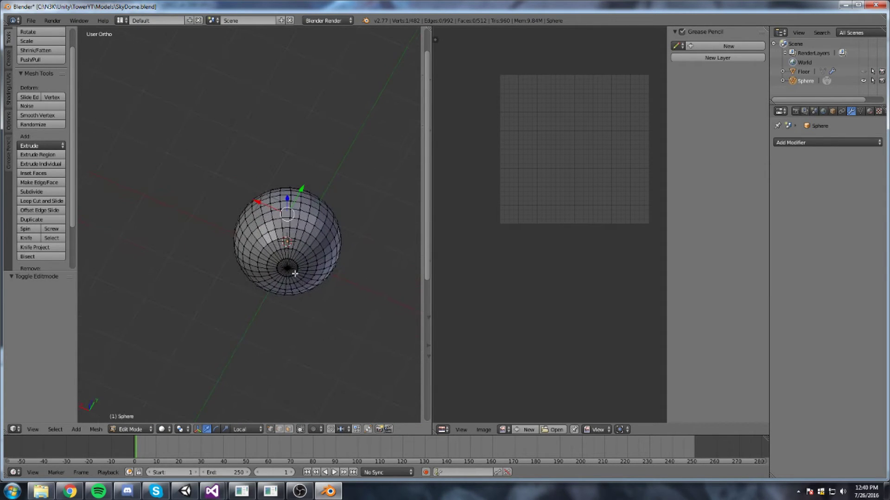
shift+right_click(287, 269)
mouse_move(336, 162)
middle_down()
mouse_move(323, 250)
mouse_move(326, 175)
middle_up()
key(x)
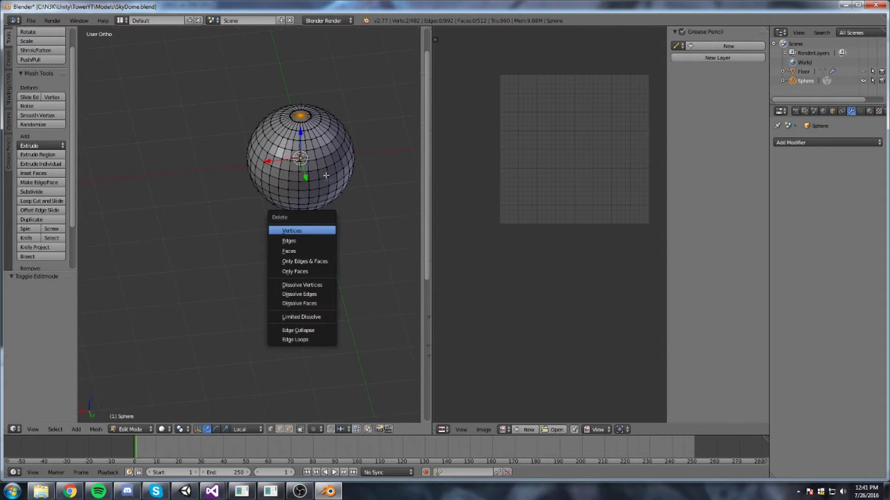
click(303, 233)
Step: Mark one vertical line of edges, from the sphere's top hole down to its bottom hole, as a seam
shift+middle_drag(335, 109, 291, 236)
scroll(294, 221, up, 6)
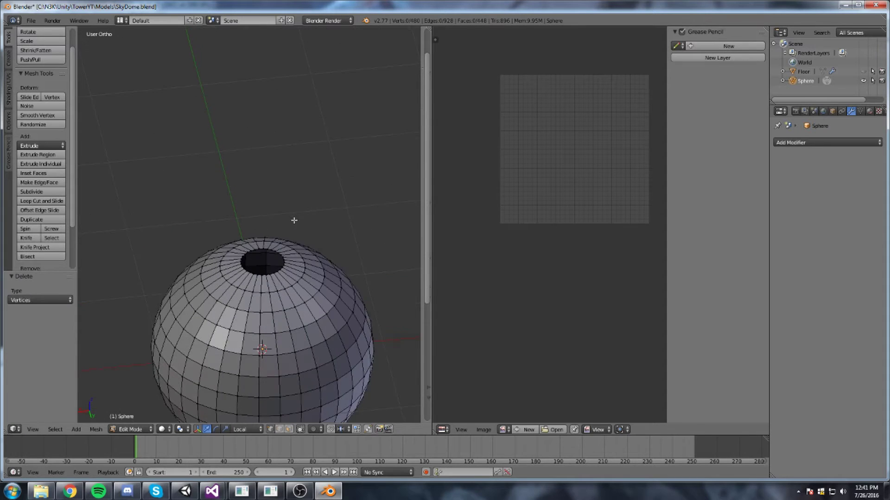
scroll(292, 239, down, 7)
middle_drag(290, 238, 260, 301)
scroll(288, 240, up, 3)
right_click(338, 218)
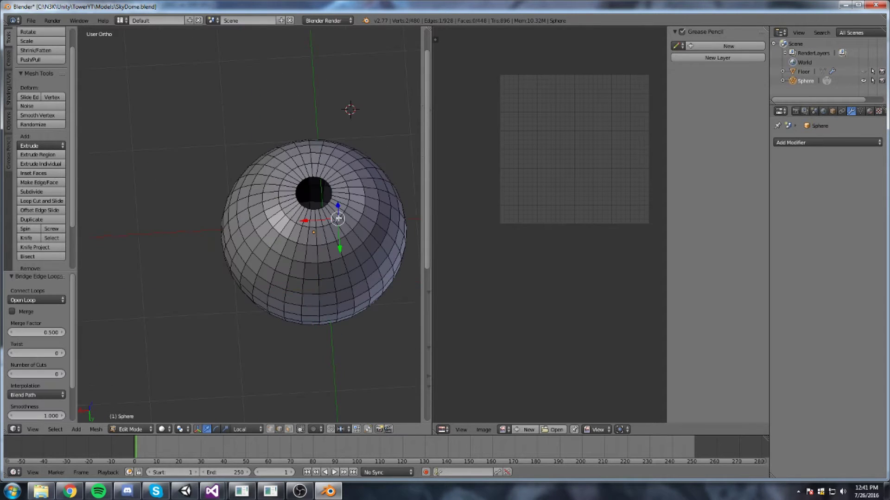
mouse_move(316, 190)
middle_down()
mouse_move(319, 240)
mouse_move(326, 200)
middle_up()
alt+right_click(314, 220)
middle_drag(316, 392, 315, 311)
key(ctrl+e)
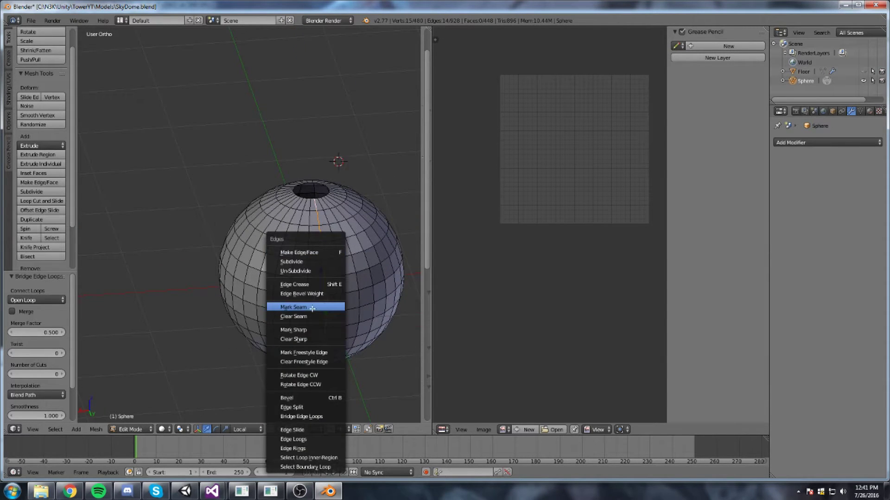
click(313, 308)
Step: Select the sphere's entire mesh
middle_drag(349, 227, 360, 322)
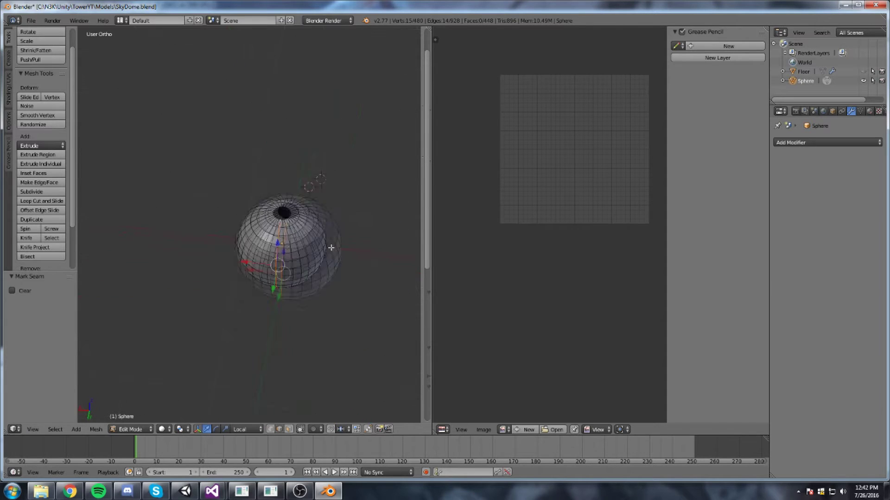
middle_drag(329, 249, 358, 247)
key(a)
key(a)
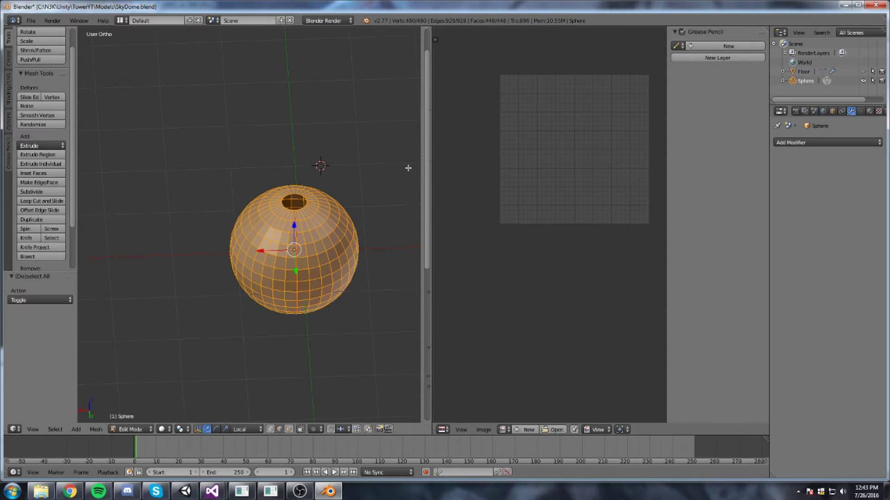
Step: Return the sphere to Object Mode
middle_drag(354, 217, 361, 254)
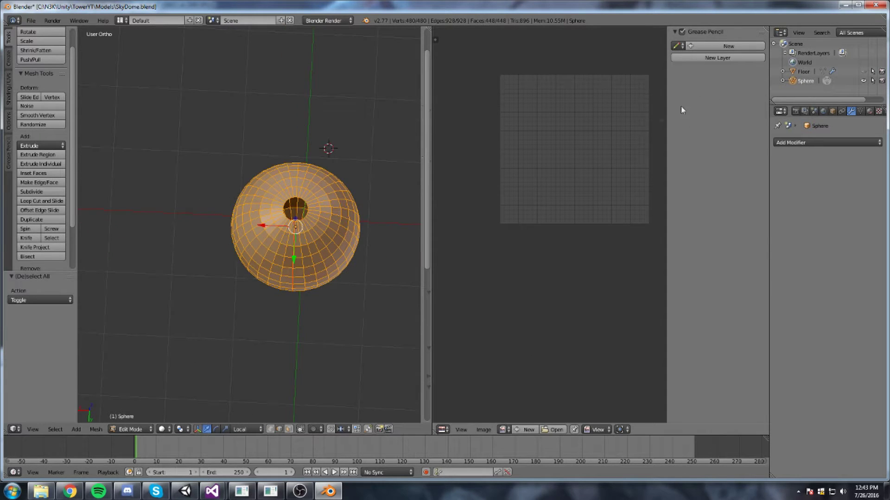
shift+middle_drag(337, 107, 350, 99)
key(n)
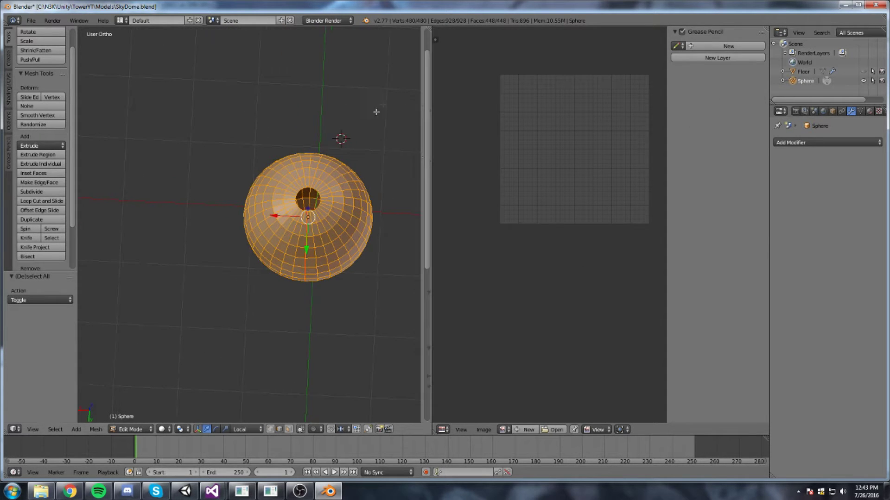
middle_drag(389, 76, 315, 174)
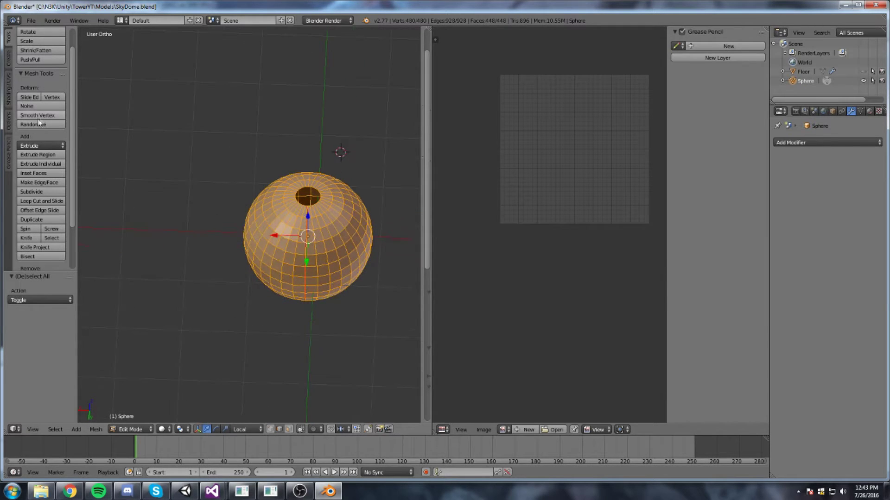
drag(70, 78, 73, 30)
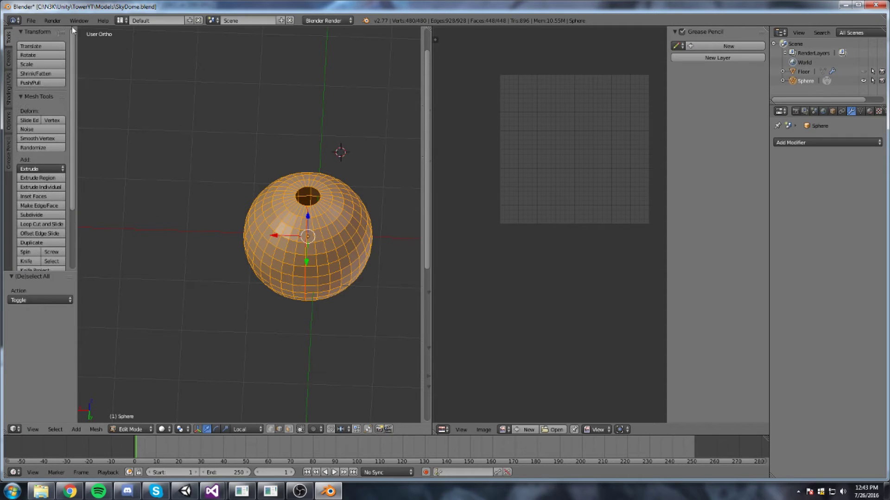
click(131, 429)
click(151, 405)
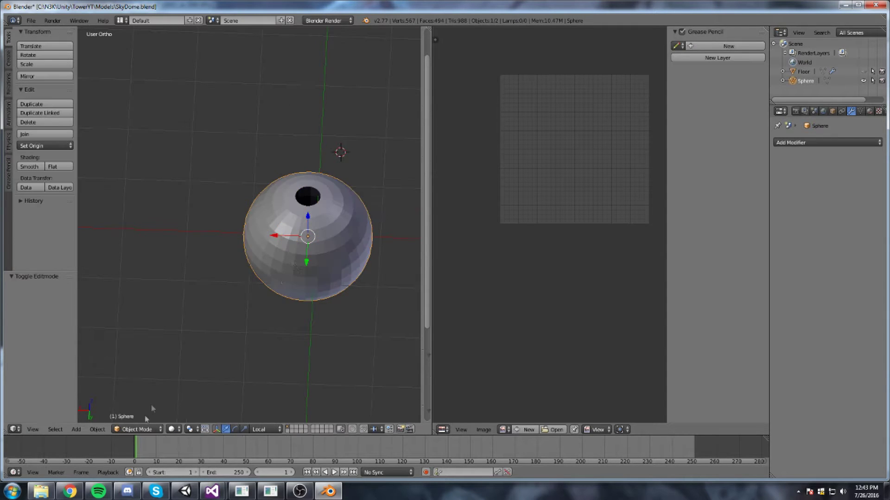
Step: Set the sphere's location to 0 on the X, Y and Z axes
middle_drag(303, 241, 313, 229)
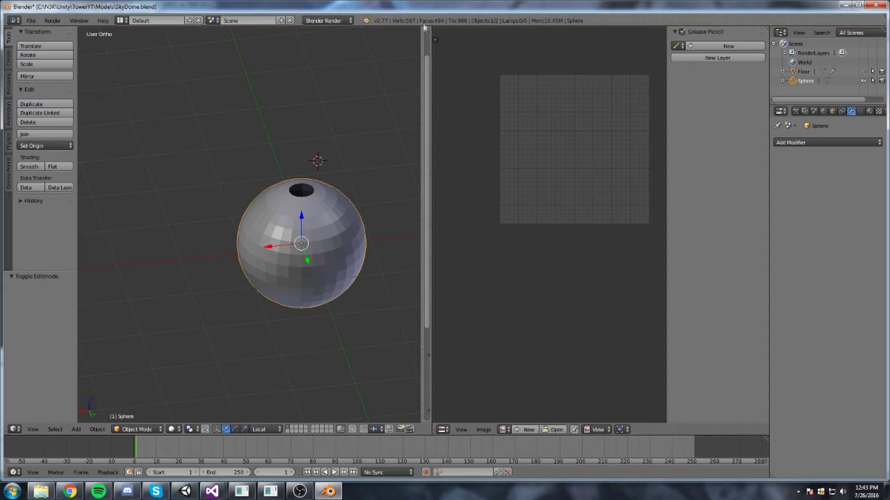
drag(420, 35, 332, 42)
click(345, 55)
text(0)
key(Tab)
text(0)
key(Tab)
text(0)
key(Return)
Step: Switch the sphere to Edit Mode and UV-map its whole mesh with Sphere Projection
middle_drag(146, 192, 86, 390)
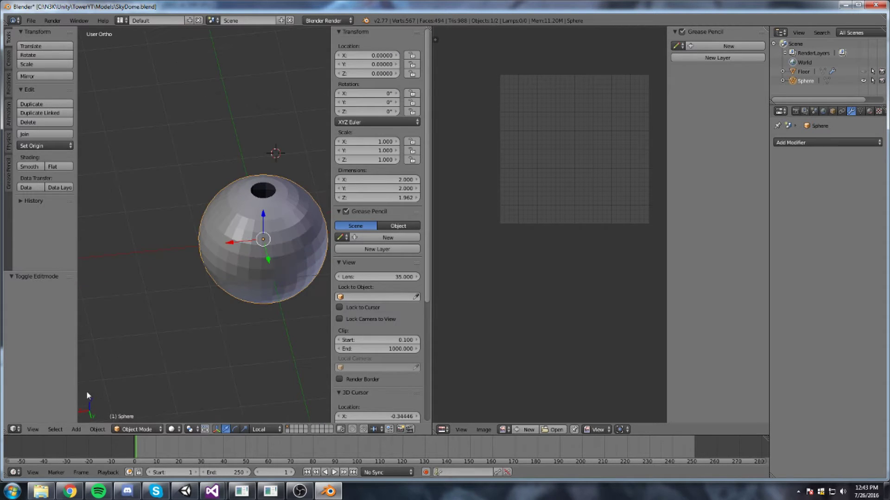
click(137, 429)
click(141, 406)
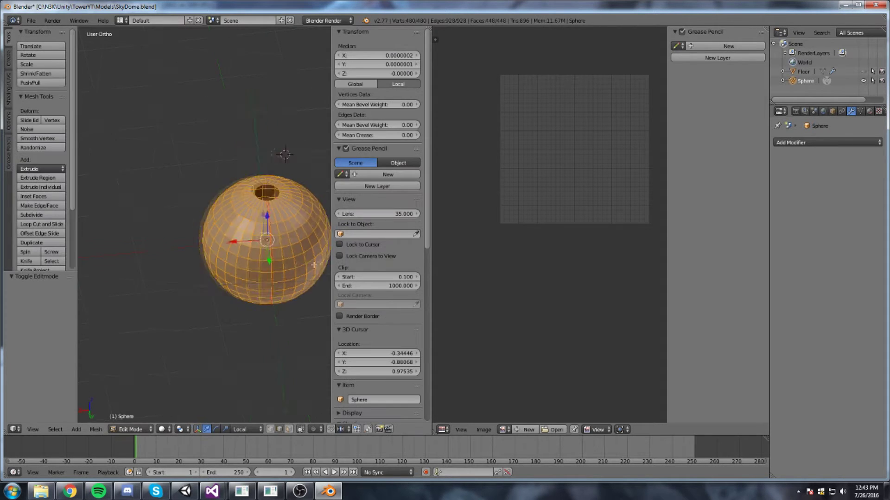
middle_drag(320, 262, 220, 232)
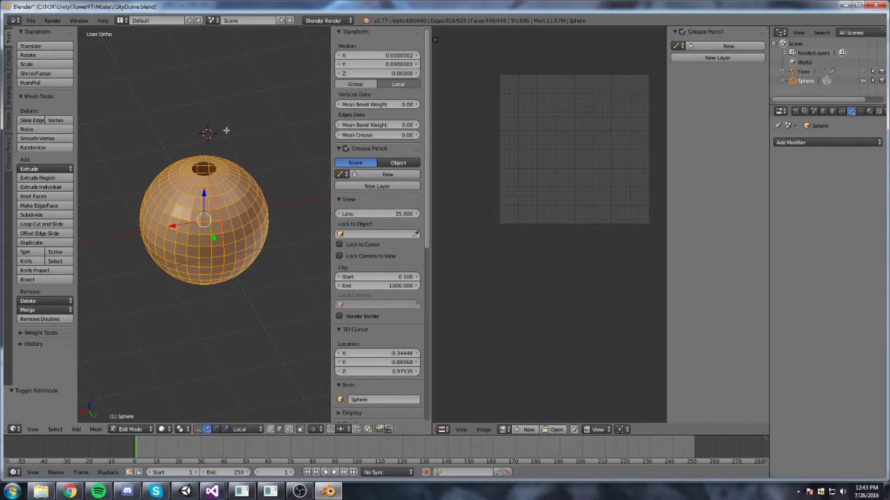
middle_drag(216, 142, 186, 202)
key(u)
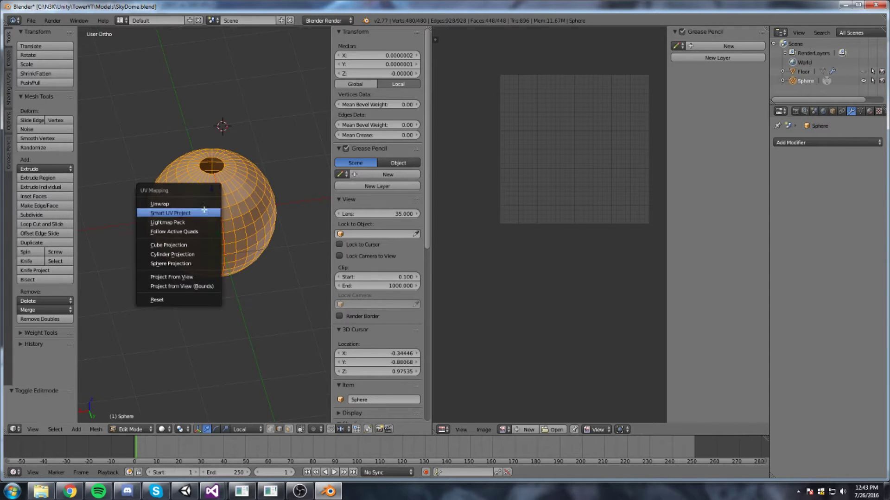
click(181, 264)
drag(32, 385, 31, 231)
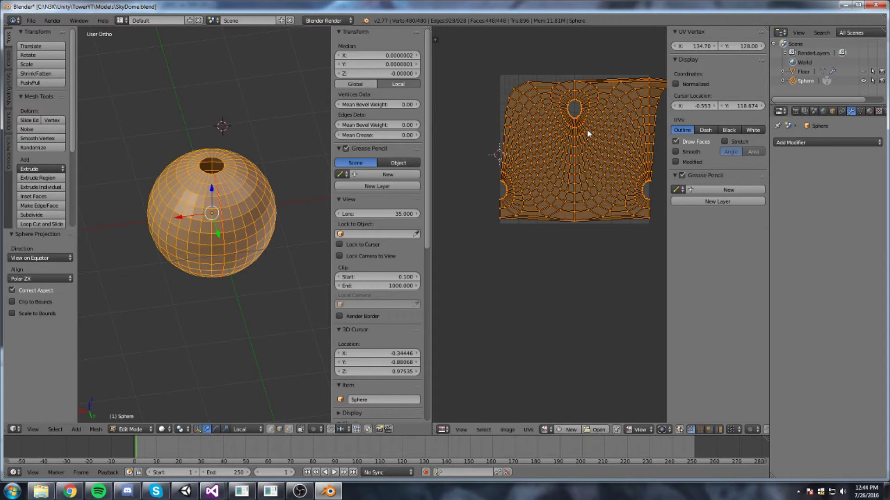
middle_drag(592, 139, 588, 213)
scroll(518, 206, up, 1)
Step: Try the Polar ZY alignment for the sphere projection and return to Polar ZX
click(39, 278)
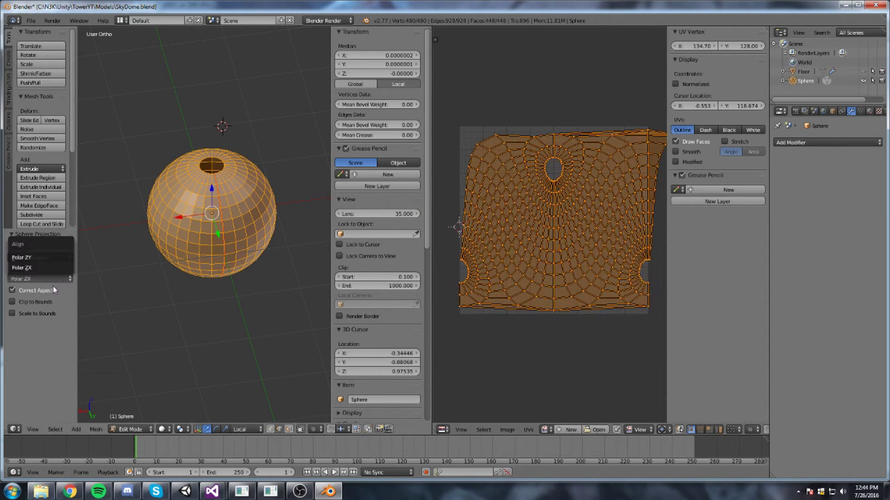
click(27, 257)
click(35, 280)
click(30, 268)
click(37, 277)
click(30, 269)
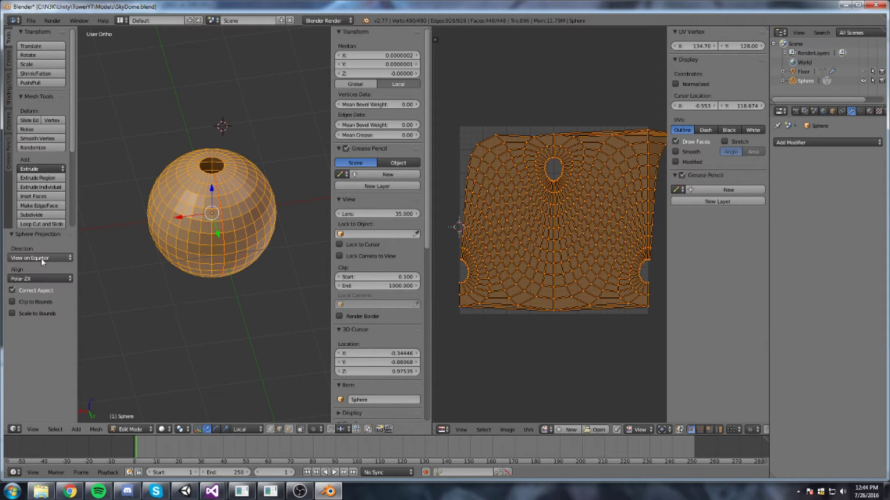
Step: Set the sphere projection's direction to Align to Object
click(41, 259)
click(45, 227)
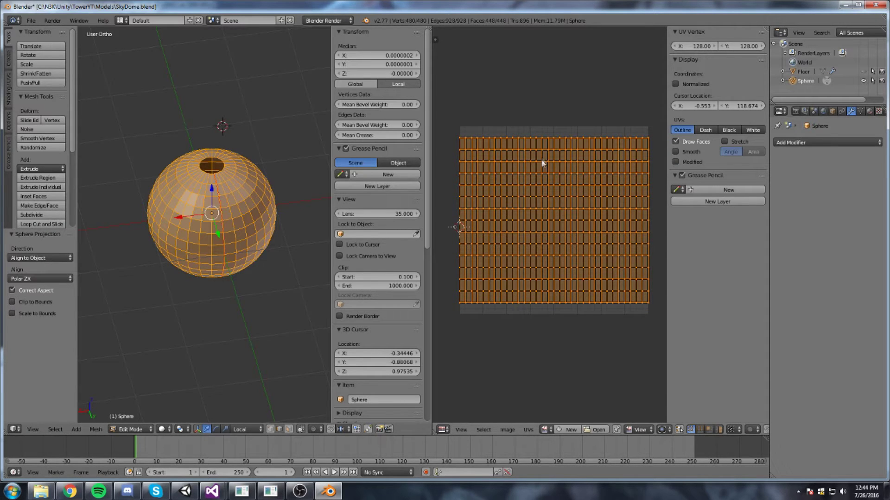
middle_drag(532, 232, 505, 244)
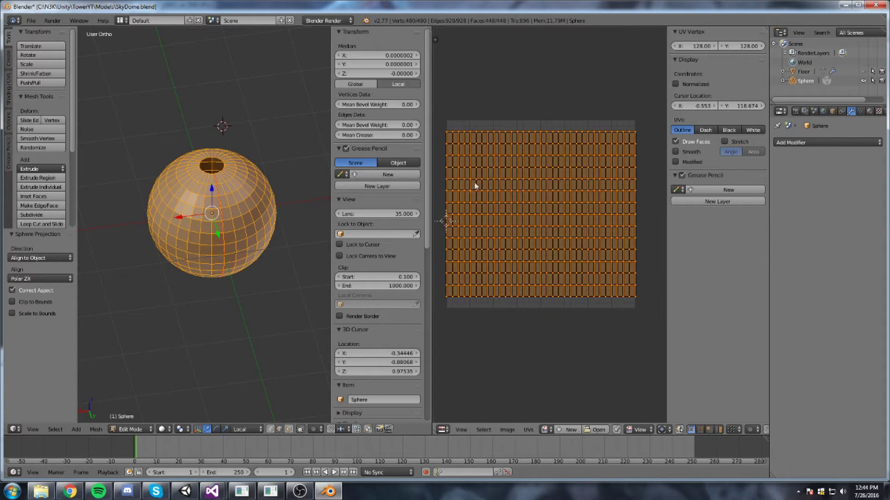
Step: Scale the UV layout along Y by about 1.14 to fill the full height of the UV square
key(s)
key(y)
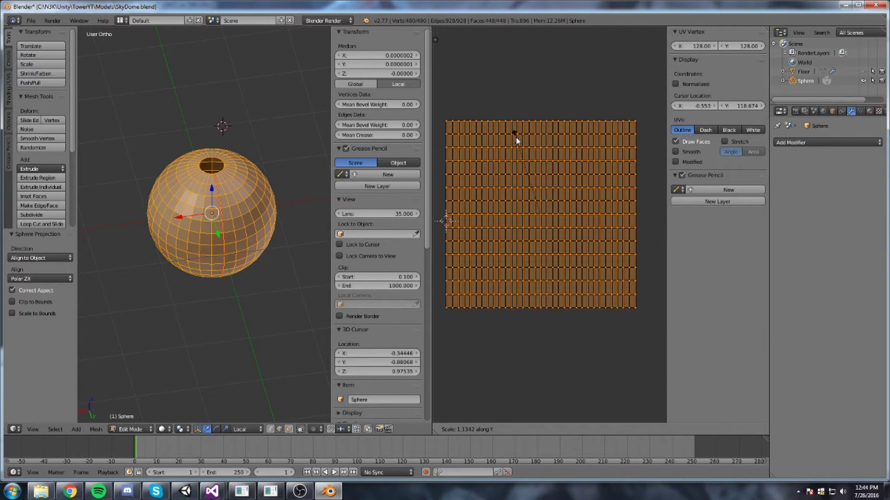
click(515, 138)
scroll(482, 176, down, 5)
scroll(471, 183, up, 4)
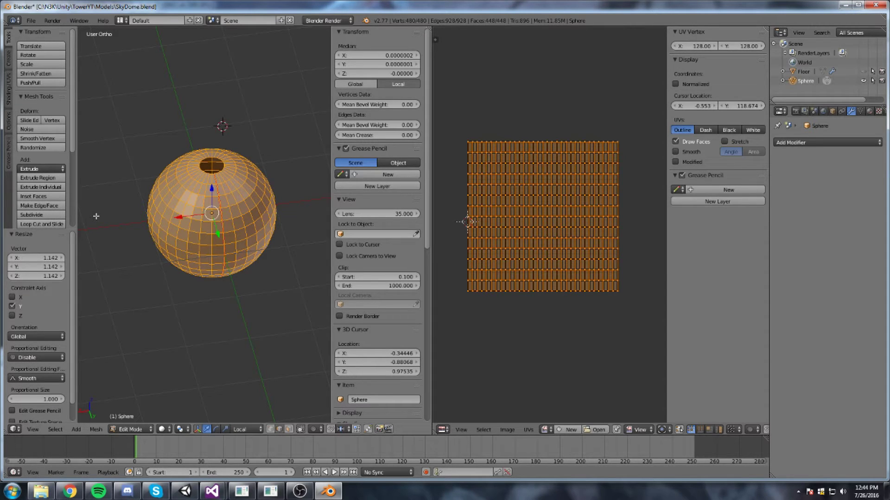
Step: Save the file as SkyDome.blend in the TowerYT Models folder, overwriting the existing version
click(268, 111)
key(ctrl+s)
click(267, 111)
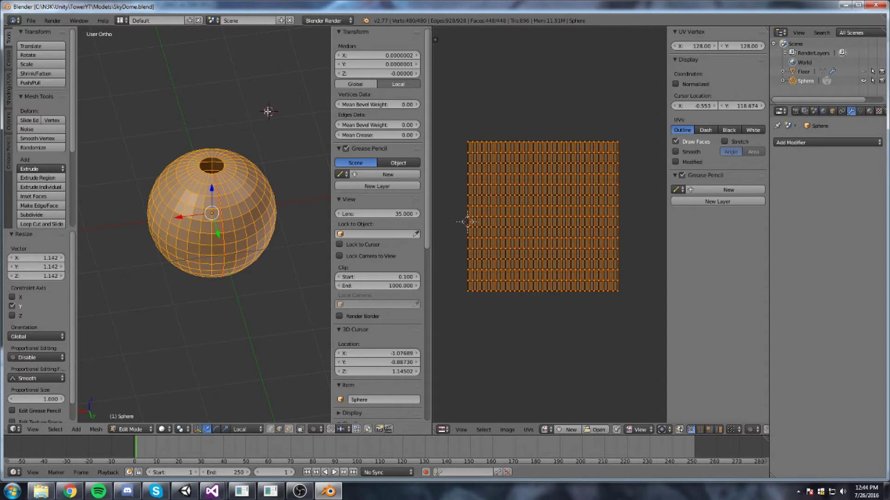
scroll(269, 111, down, 3)
click(31, 20)
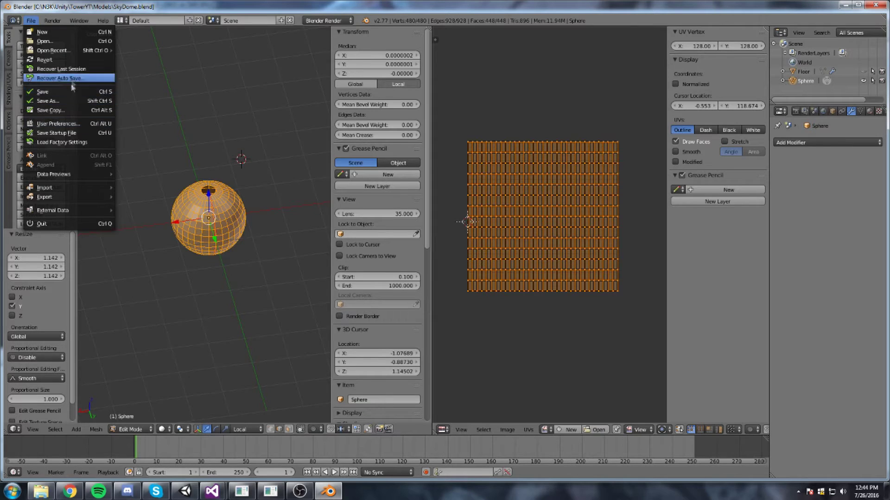
click(60, 102)
click(150, 85)
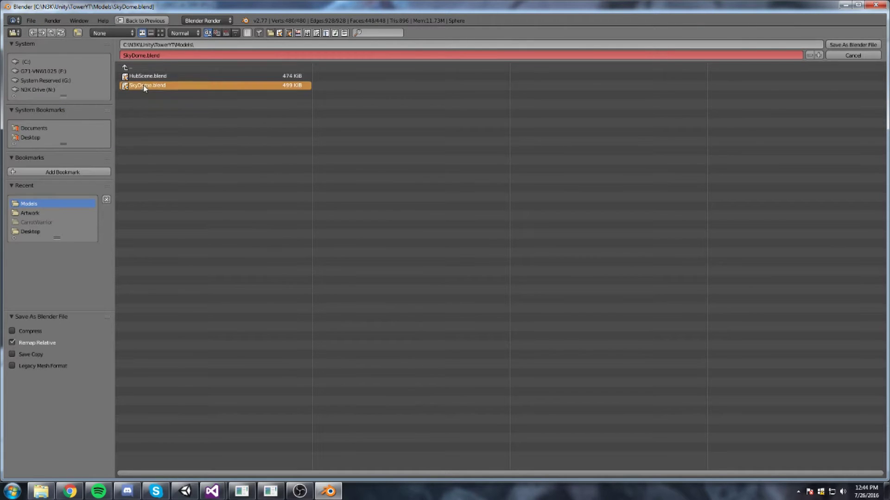
click(839, 46)
Step: Export the model in FBX format as SkyDome.fbx to the TowerYT project's Assets\Artwork folder
click(31, 21)
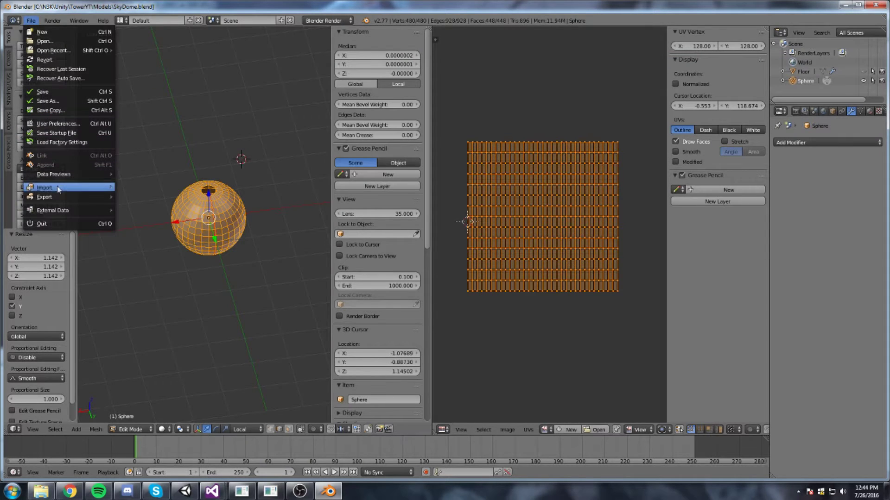
mouse_move(45, 197)
click(155, 215)
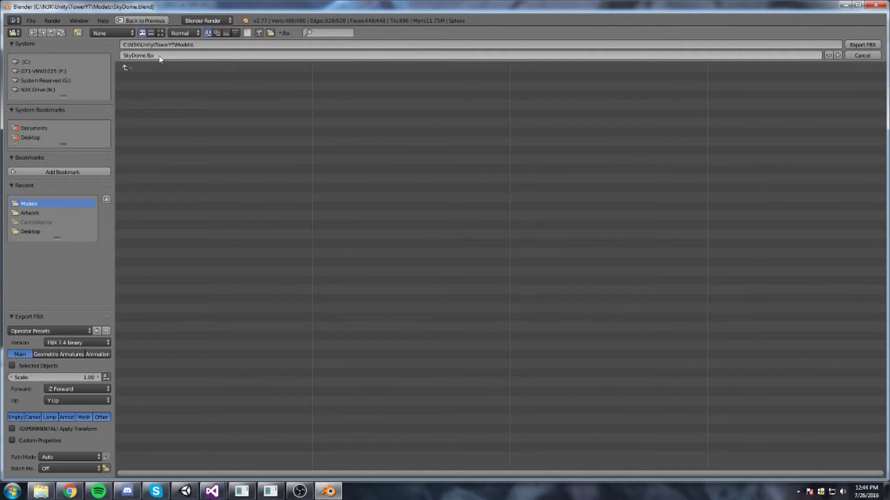
click(139, 68)
click(145, 77)
click(146, 77)
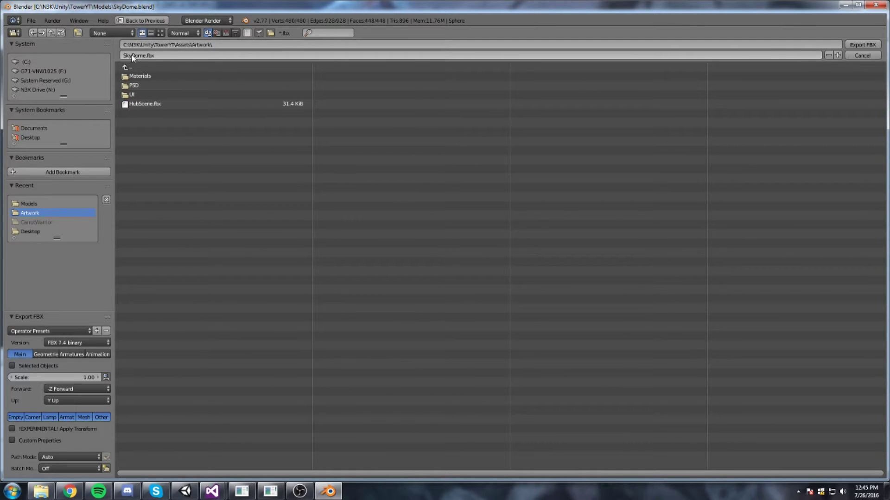
click(867, 45)
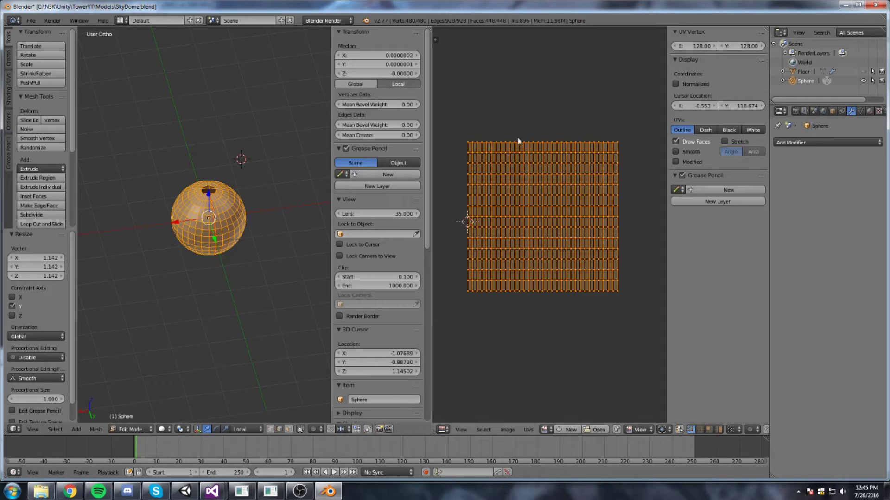
Step: Switch to Unity and add the SkyDome model from the Artwork folder to the Hub scene's hierarchy
click(185, 491)
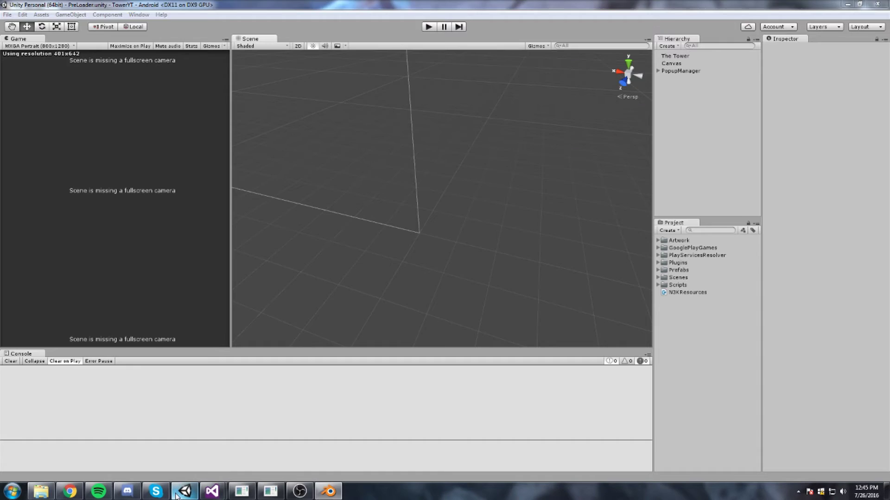
click(658, 241)
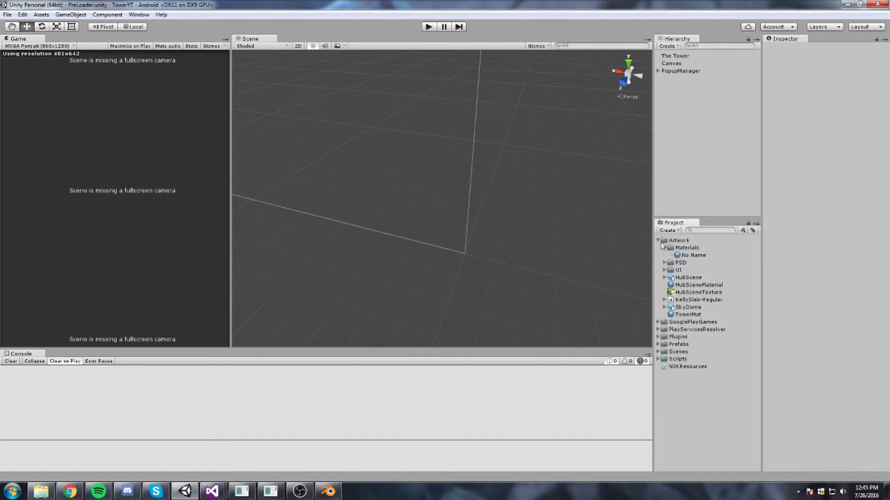
click(664, 248)
click(688, 300)
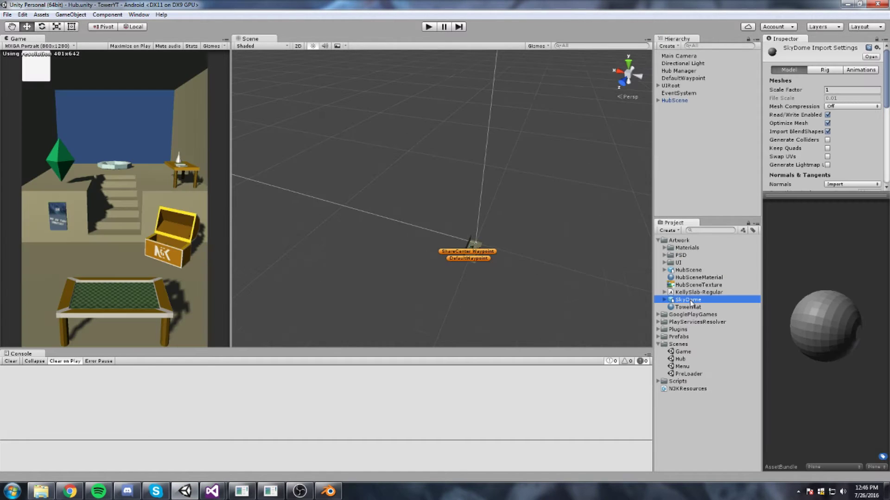
drag(719, 273, 681, 116)
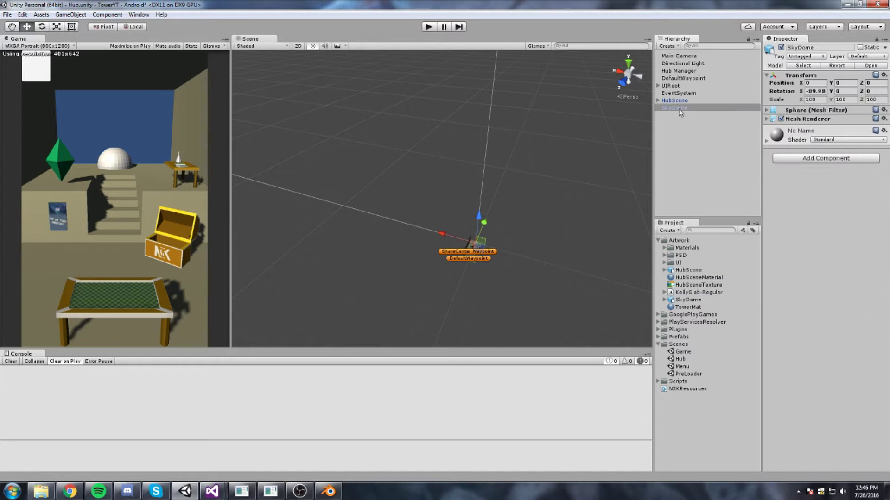
Step: Frame the SkyDome object and scale it up uniformly to about 1571 so it encloses the hub scene
double_click(674, 108)
scroll(477, 200, down, 10)
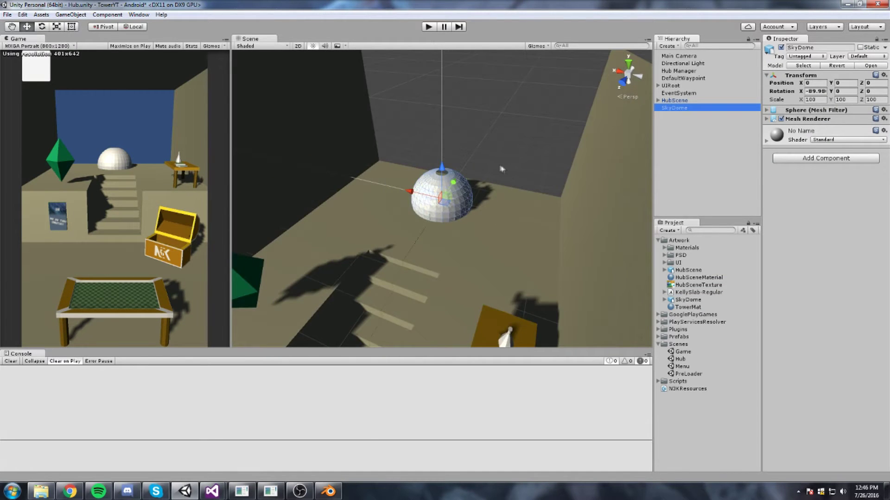
key(r)
drag(478, 200, 467, 8)
scroll(462, 75, down, 10)
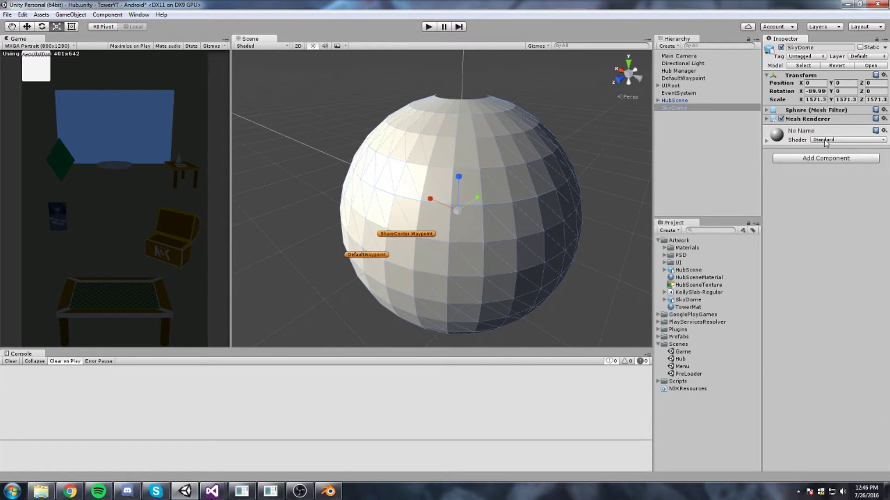
middle_drag(397, 331, 369, 440)
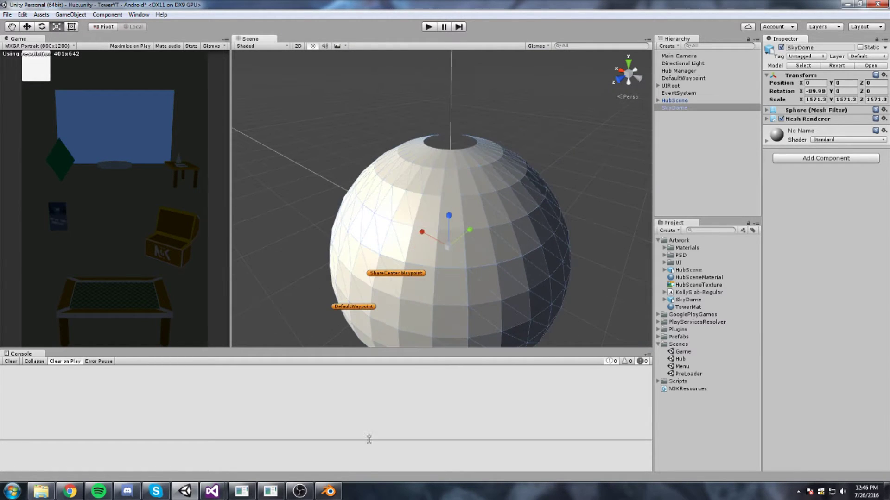
Step: Switch to Blender, put the sphere in Edit Mode and select its entire mesh
click(329, 491)
click(222, 210)
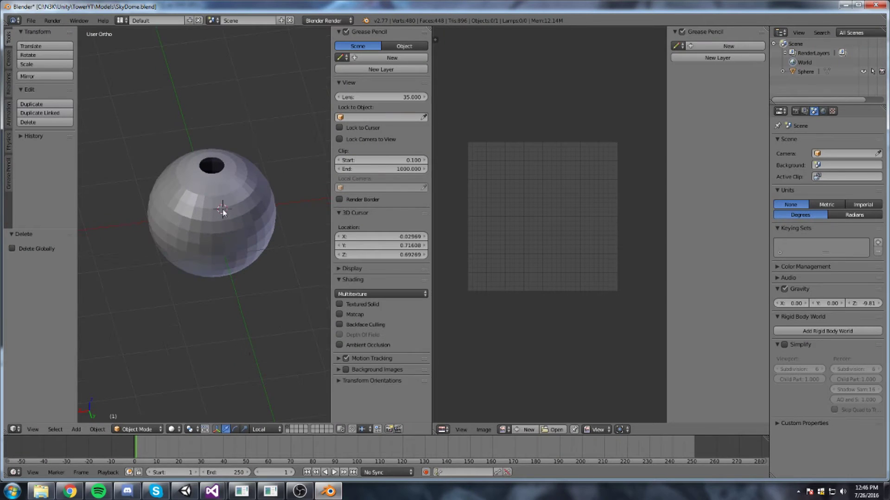
key(a)
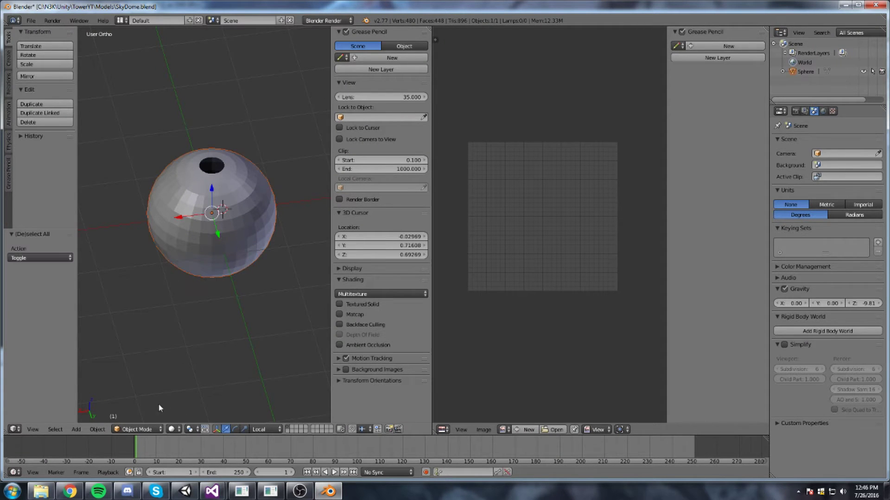
key(a)
click(150, 430)
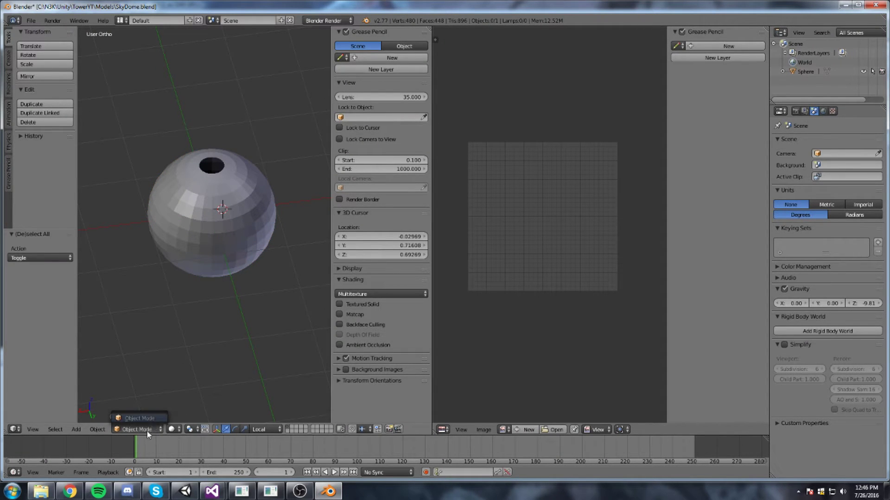
click(225, 357)
key(a)
click(134, 429)
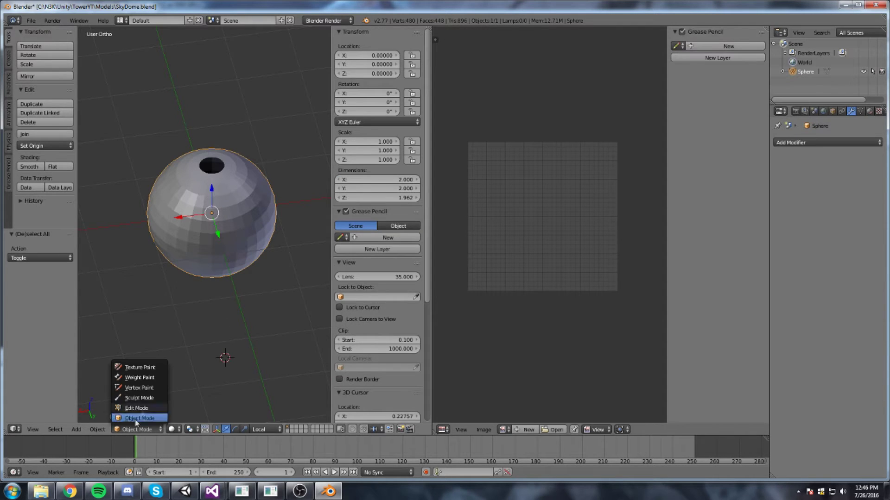
click(133, 407)
click(245, 308)
key(a)
key(a)
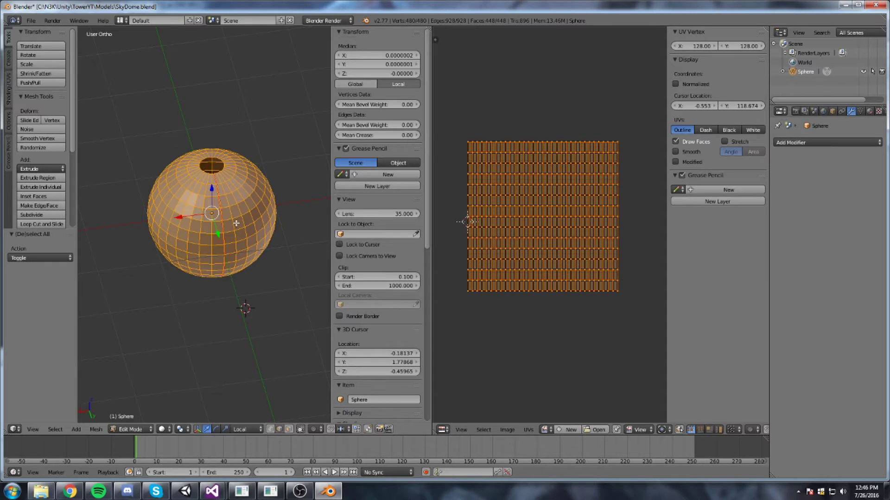
Step: Flip the normals of the sphere's whole mesh and save the file
key(ctrl+e)
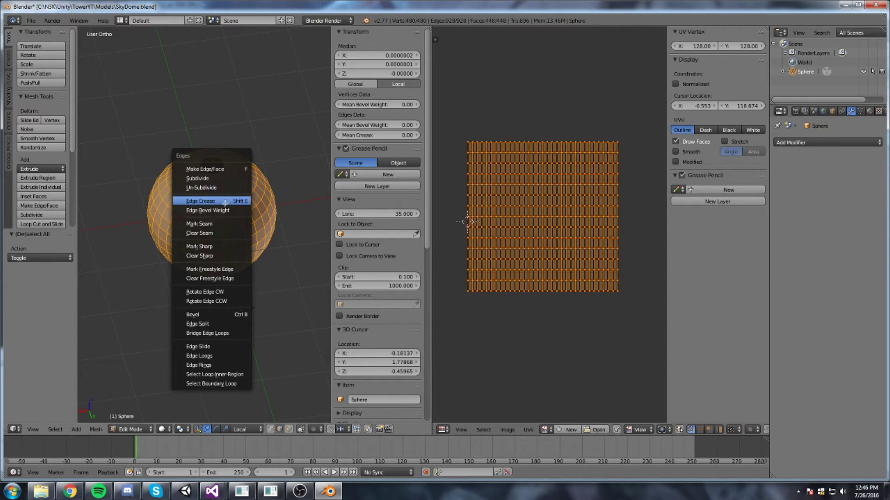
key(w)
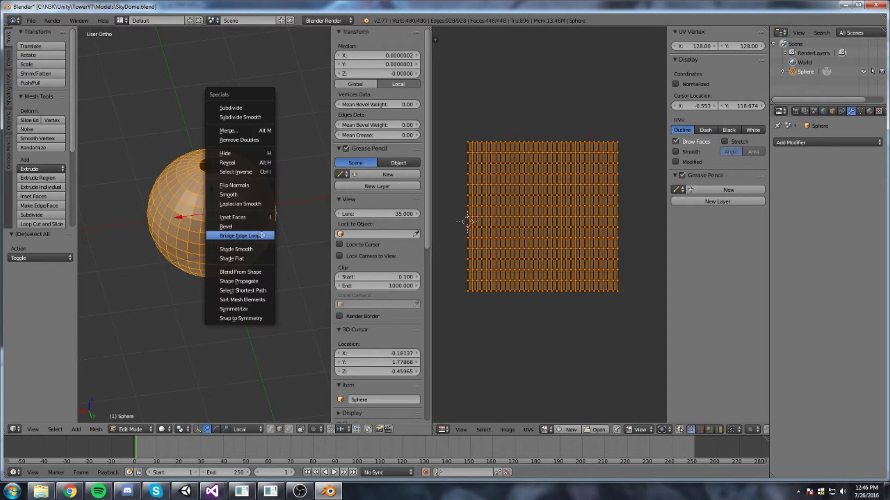
click(238, 186)
key(ctrl+s)
click(283, 126)
Step: Export the flipped sphere as FBX into the Artwork folder, overwriting SkyDome.fbx
click(31, 21)
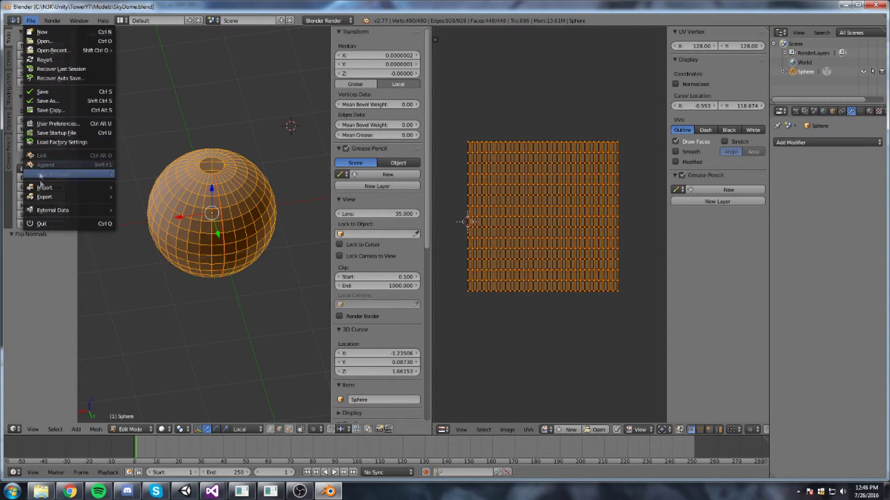
mouse_move(44, 197)
click(171, 214)
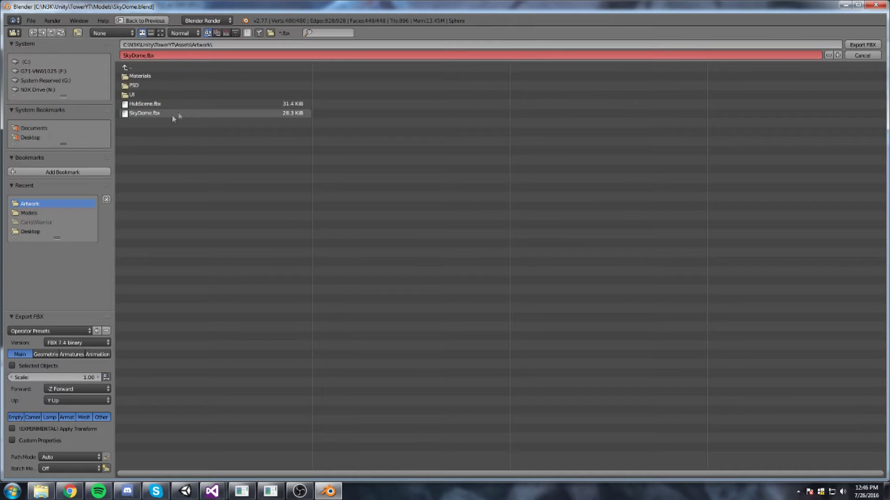
double_click(153, 114)
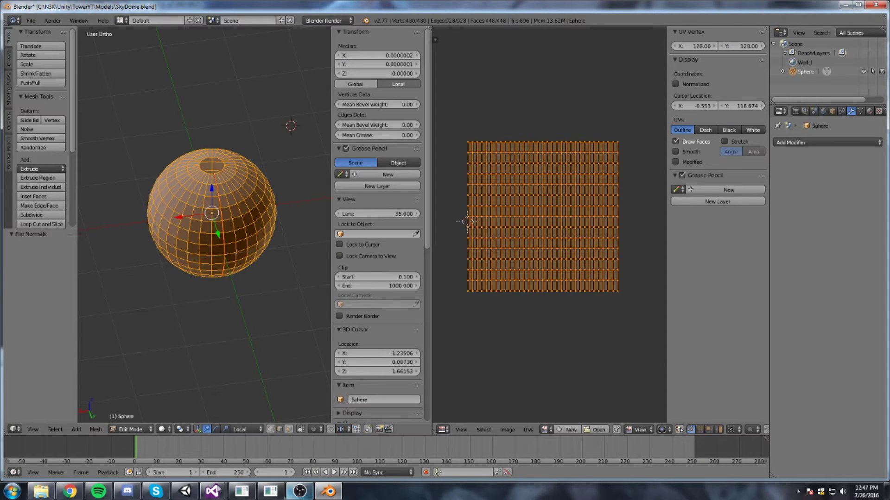
Step: Switch to Unity and scale the SkyDome object up uniformly to about 1617 around the hub scene
click(185, 491)
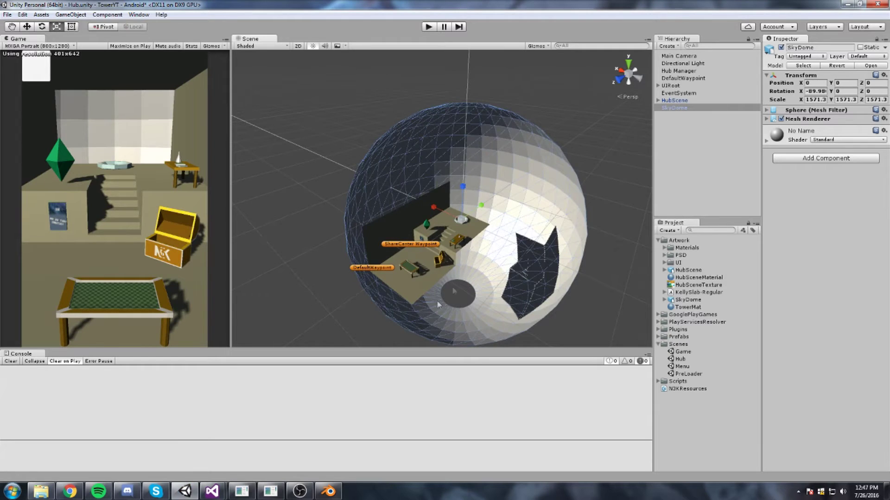
scroll(474, 259, down, 5)
scroll(465, 245, down, 2)
scroll(449, 245, up, 5)
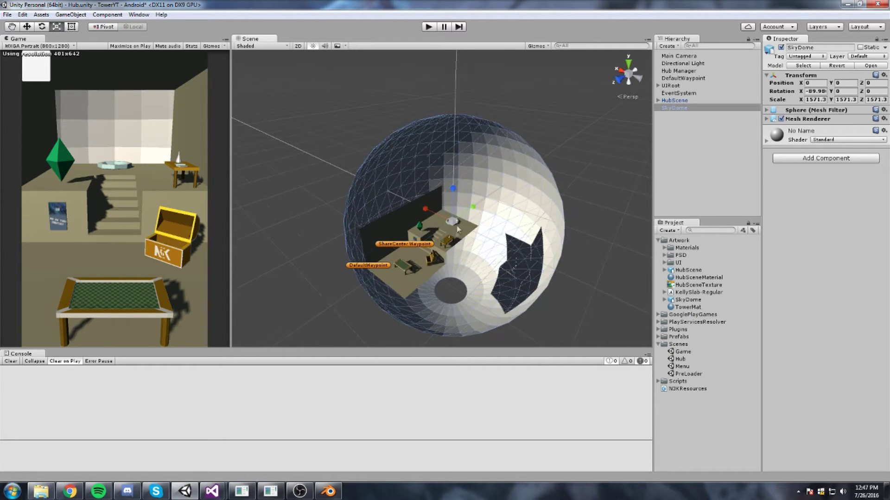
mouse_move(452, 223)
mouse_down()
mouse_move(446, 236)
mouse_move(444, 205)
mouse_move(445, 220)
mouse_up()
right_drag(445, 220, 372, 216)
middle_drag(582, 199, 480, 203)
scroll(480, 203, up, 2)
drag(465, 205, 465, 208)
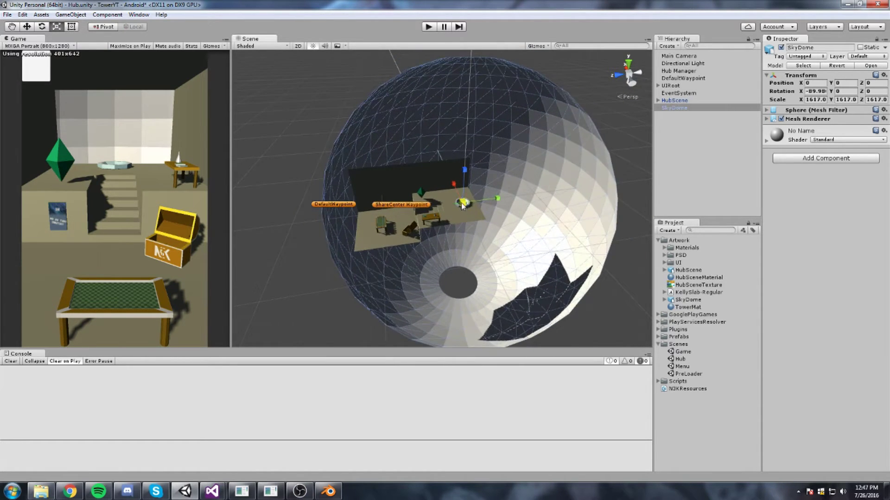
Step: Assign HubSceneTexture as the albedo texture of the SkyDome's Standard material
scroll(465, 208, down, 2)
right_drag(464, 209, 496, 225)
alt+drag(446, 237, 546, 261)
scroll(506, 265, up, 3)
scroll(505, 265, down, 4)
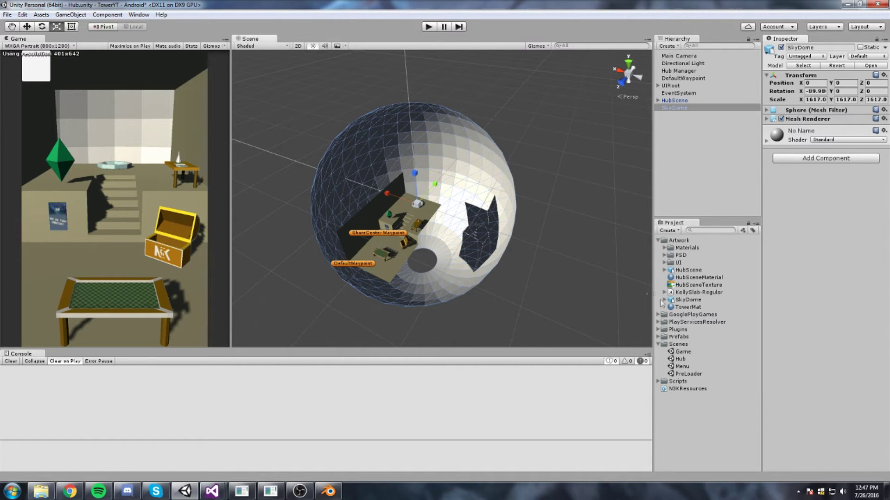
click(792, 143)
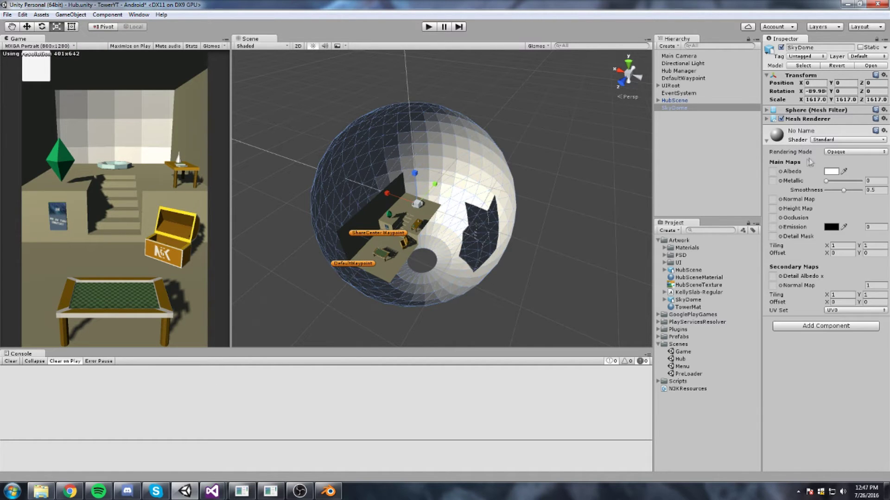
click(780, 171)
click(642, 152)
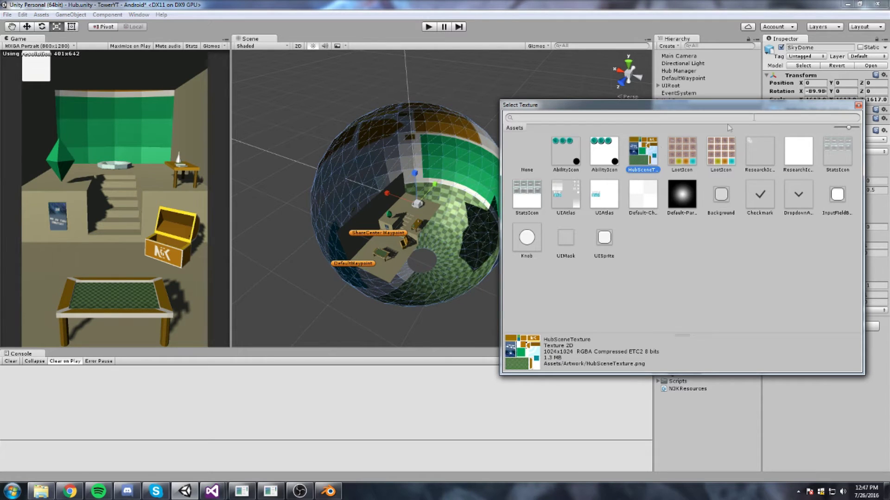
click(858, 106)
Step: Rotate the SkyDome about its vertical axis to a Y rotation of about -722.8, with X at -90
scroll(391, 219, up, 3)
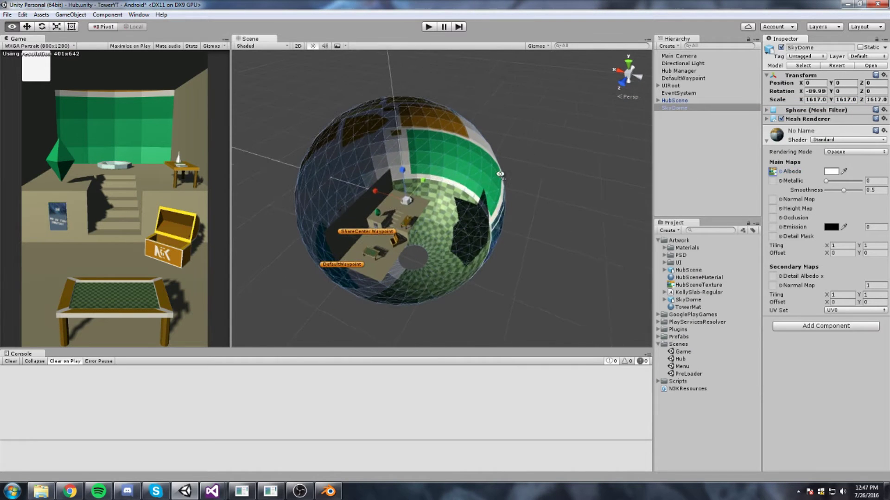
key(e)
drag(392, 234, 443, 236)
scroll(444, 236, up, 3)
scroll(444, 237, down, 3)
middle_drag(400, 231, 472, 204)
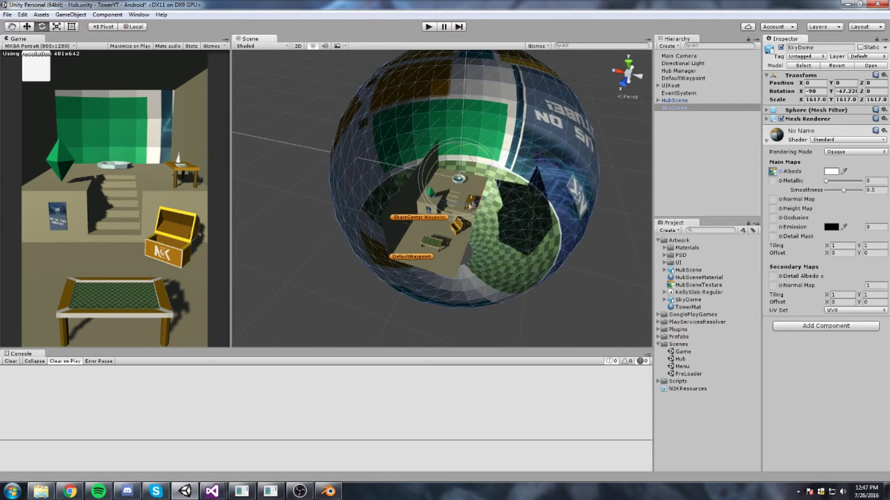
drag(458, 211, 518, 235)
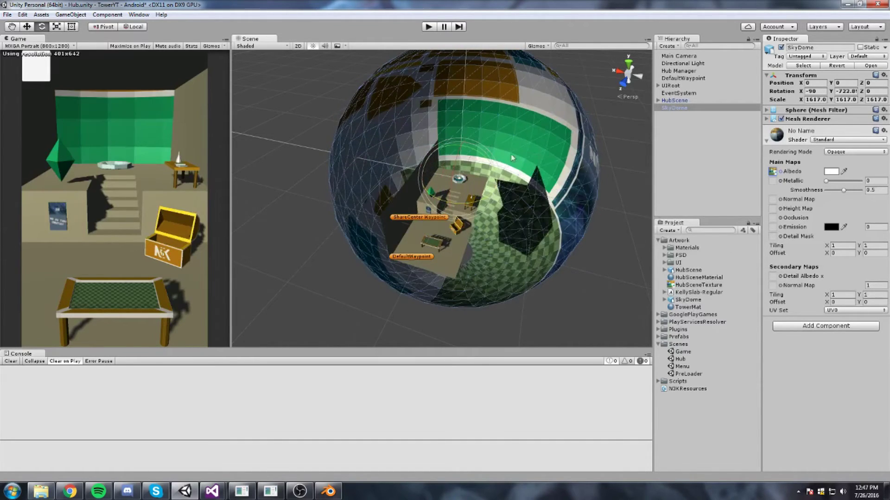
middle_drag(461, 139, 437, 154)
scroll(437, 155, up, 4)
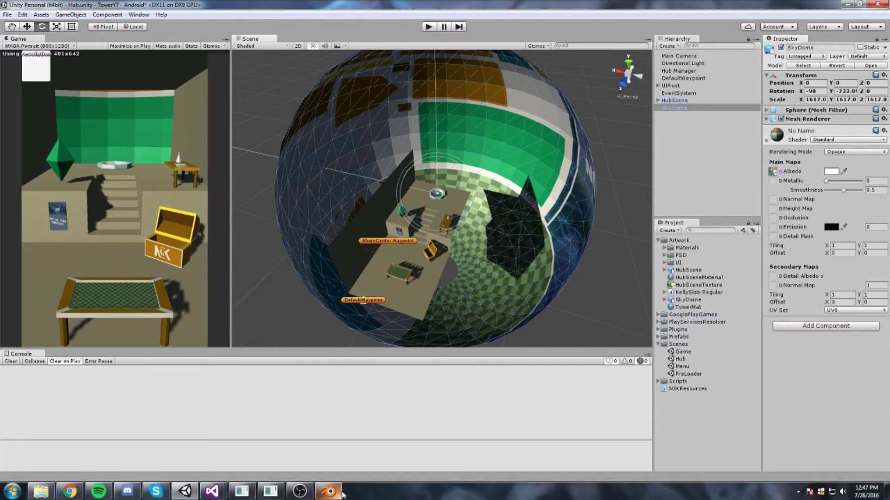
Step: Switch to Blender, apply smooth shading to all of the sphere's faces and save the file
click(337, 494)
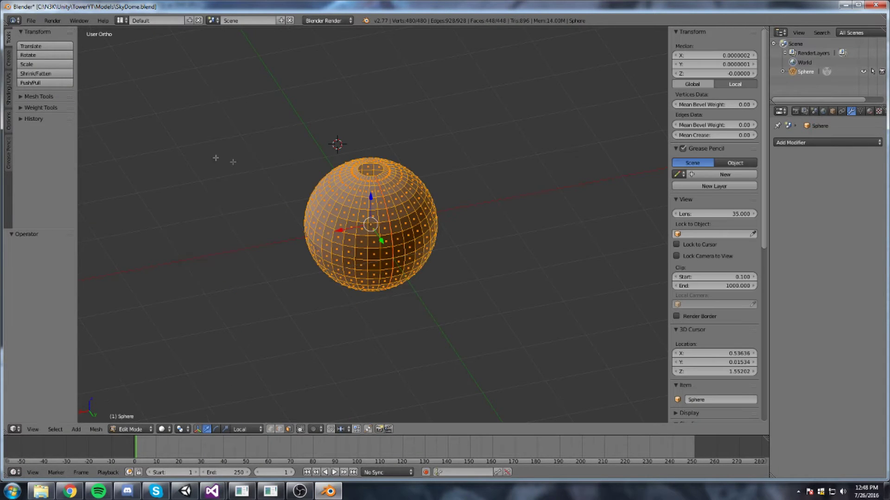
click(9, 95)
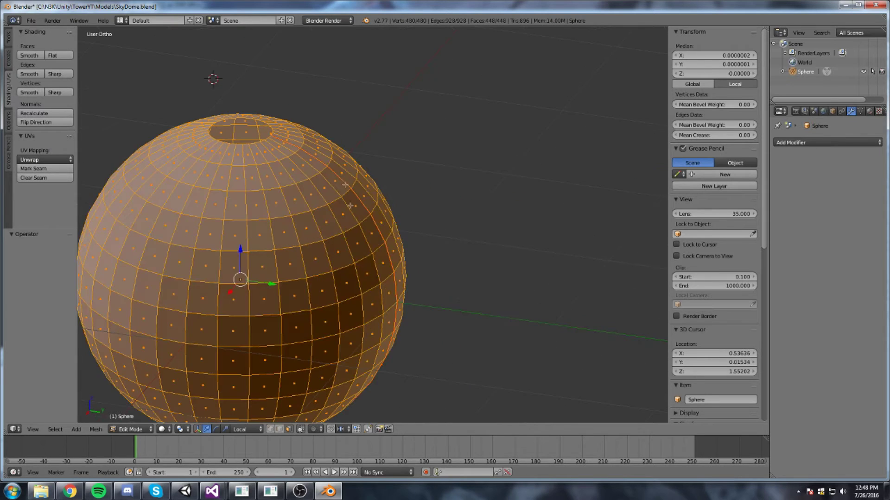
shift+middle_drag(184, 231, 294, 186)
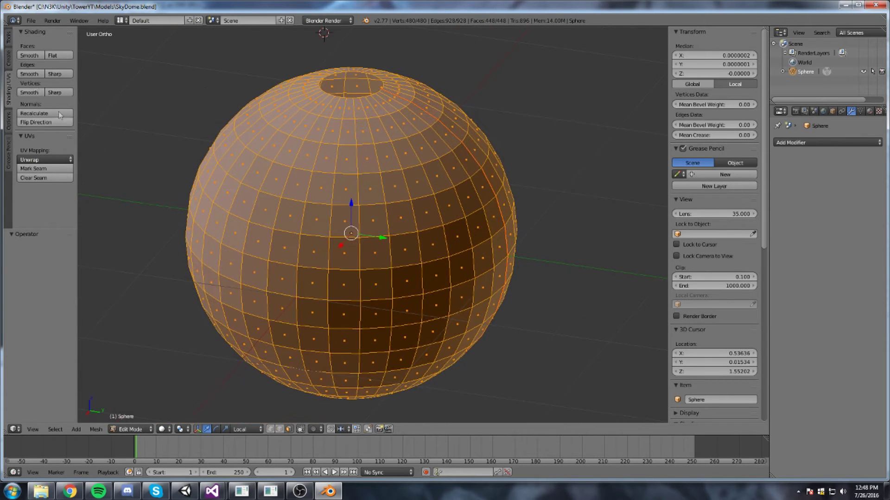
click(30, 55)
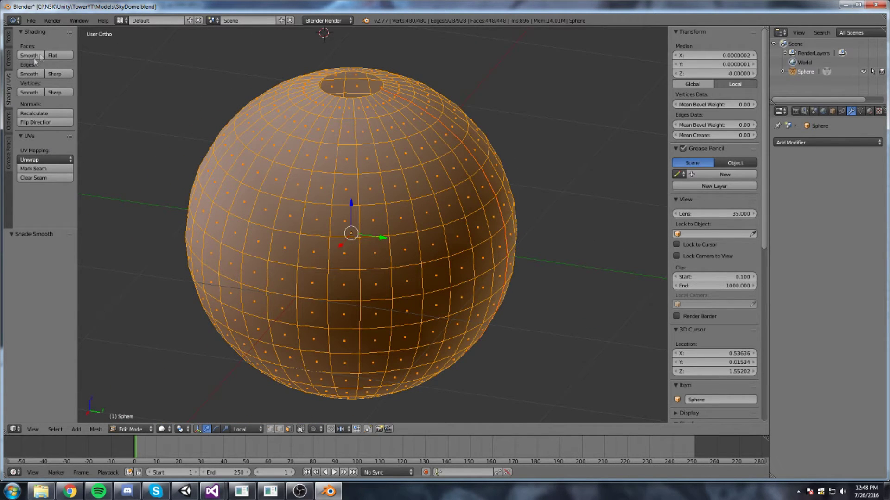
scroll(441, 125, down, 5)
key(ctrl+s)
click(495, 134)
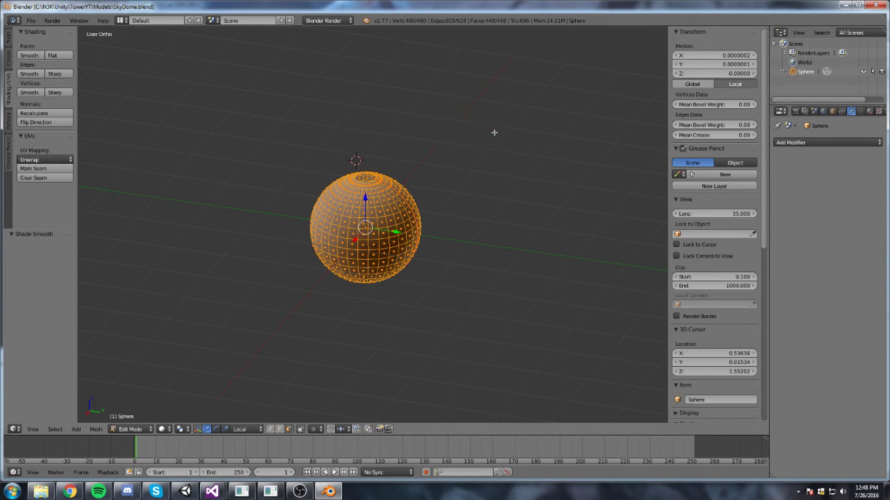
key(ctrl+s)
click(411, 145)
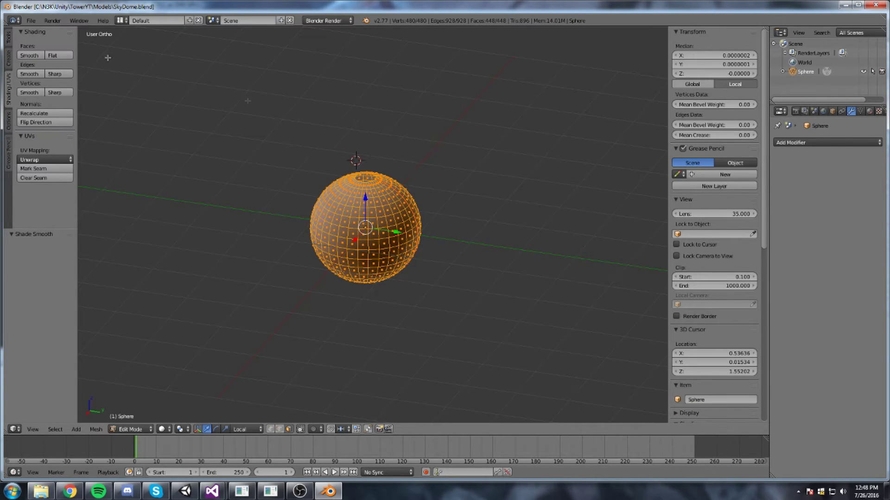
Step: Export the smooth-shaded sphere as FBX into the Artwork folder, overwriting SkyDome.fbx again
click(30, 21)
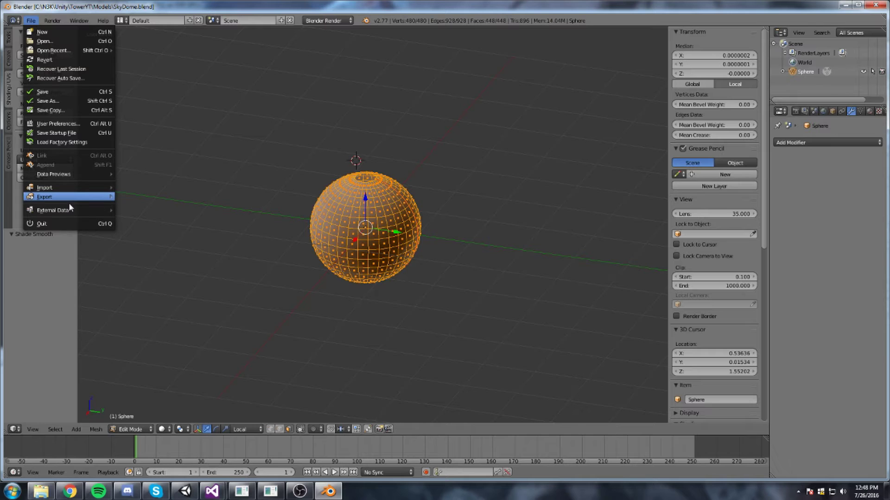
mouse_move(69, 205)
click(142, 220)
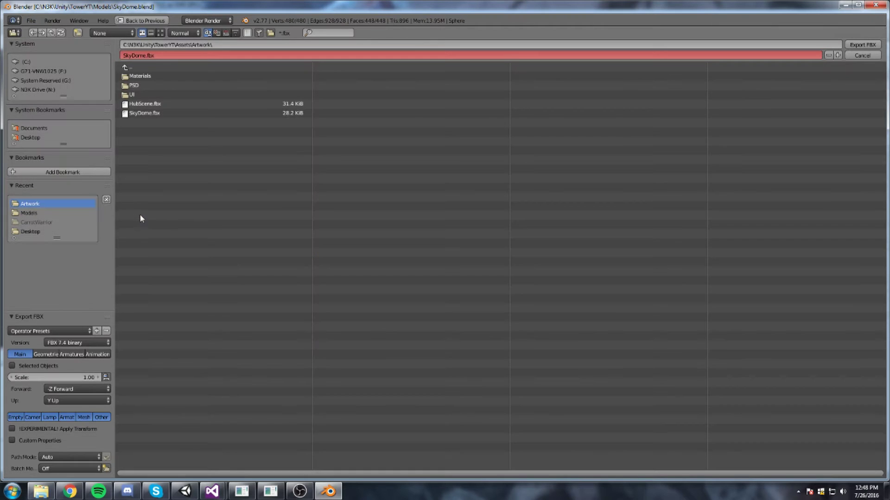
double_click(144, 113)
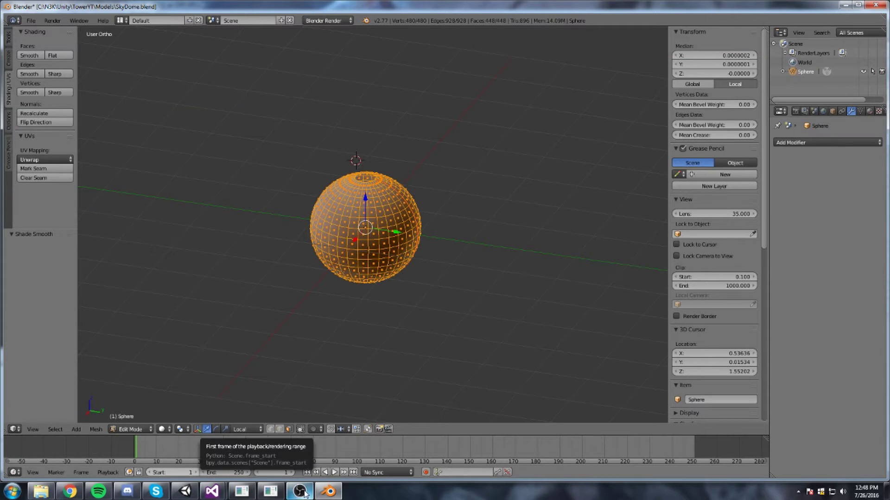
drag(313, 496, 547, 394)
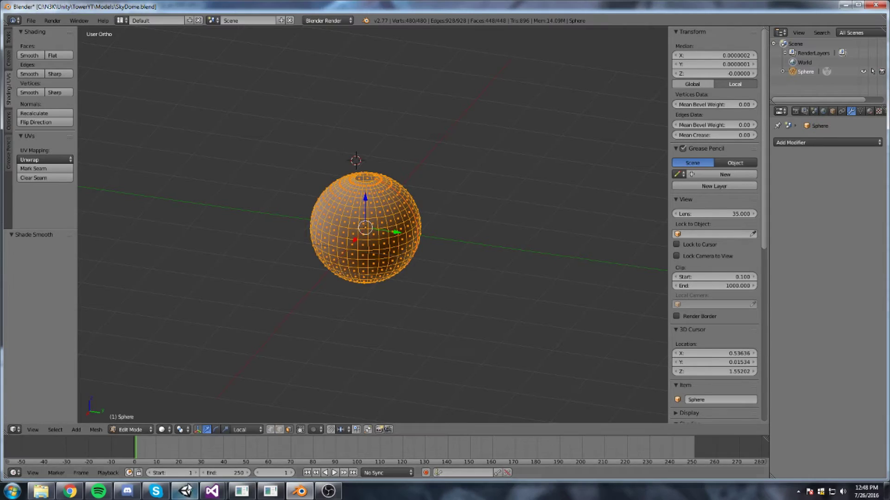
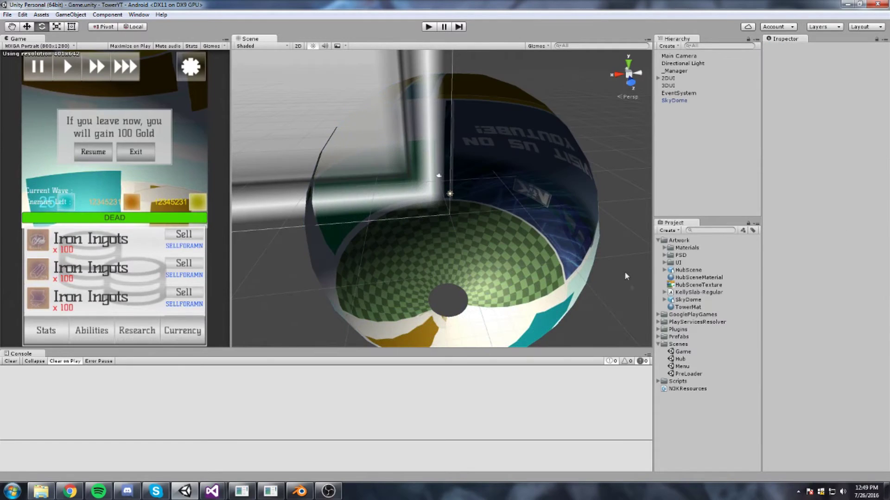
Step: Open the PreLoader scene, playtest the sky dome from the hub's tower and table into the game level, and stop play mode
double_click(688, 374)
click(429, 28)
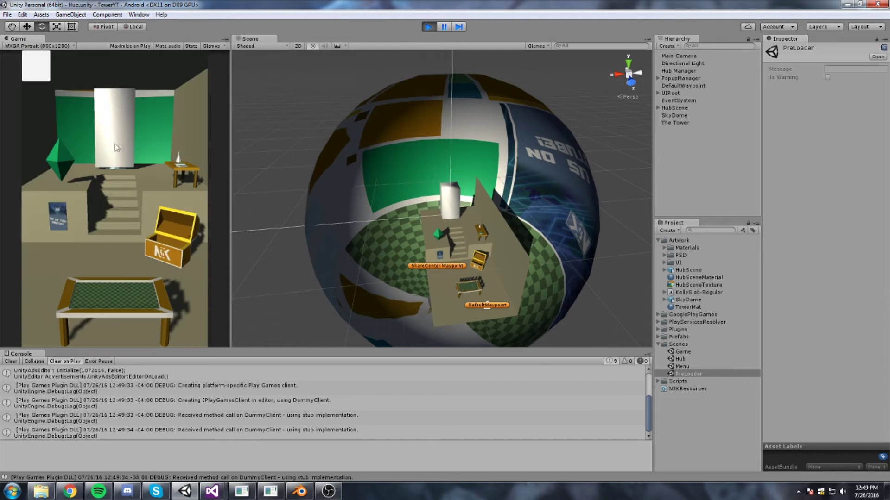
click(117, 147)
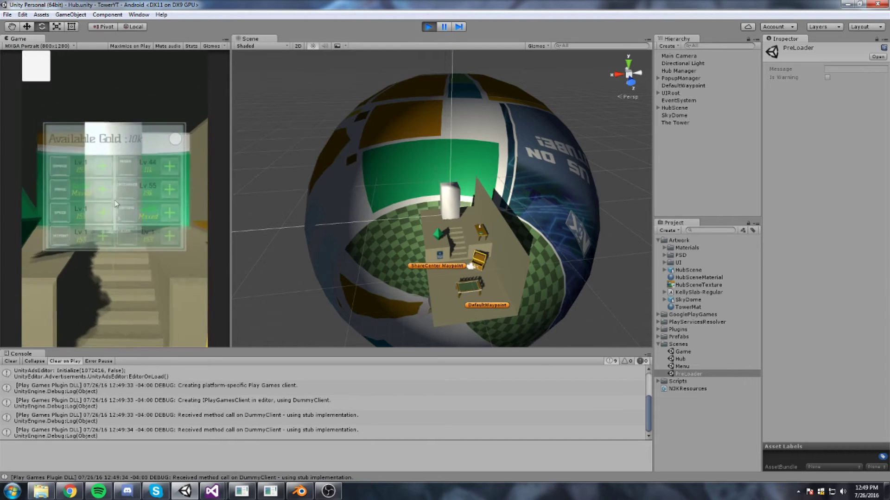
click(108, 318)
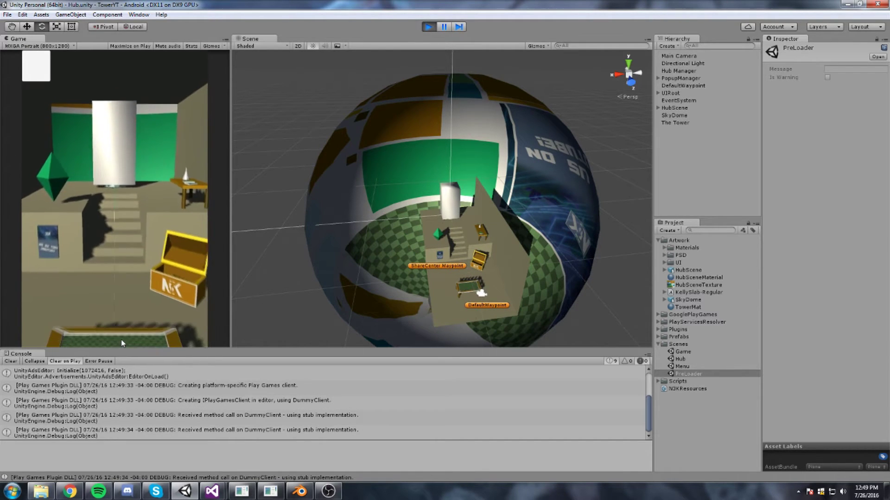
click(121, 340)
click(95, 200)
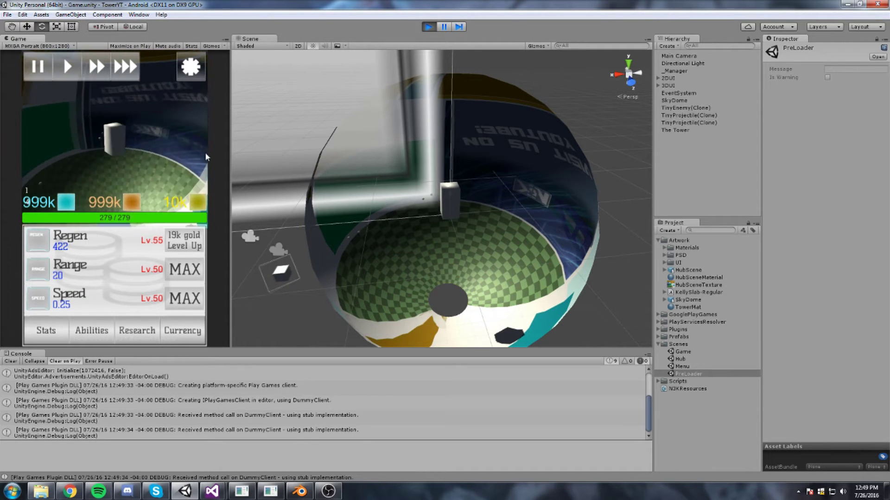
click(428, 26)
Step: Delete the Materials folder from the Artwork folder
click(678, 241)
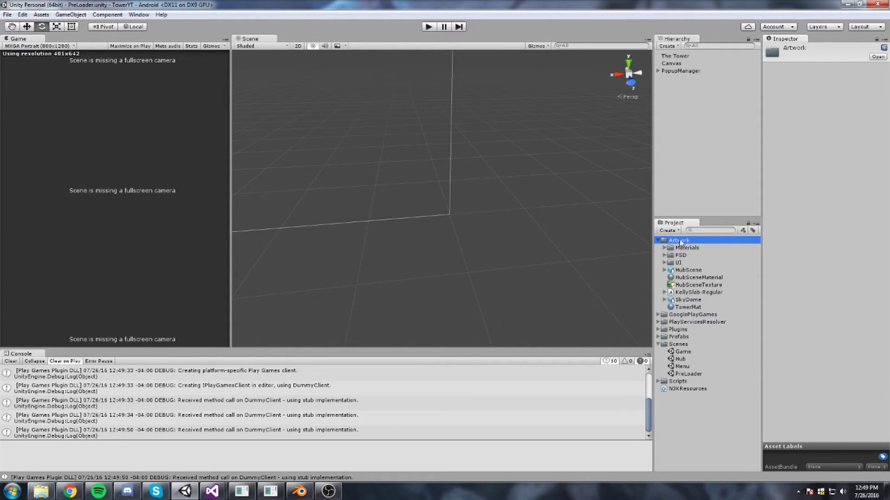
click(664, 248)
click(665, 249)
click(683, 248)
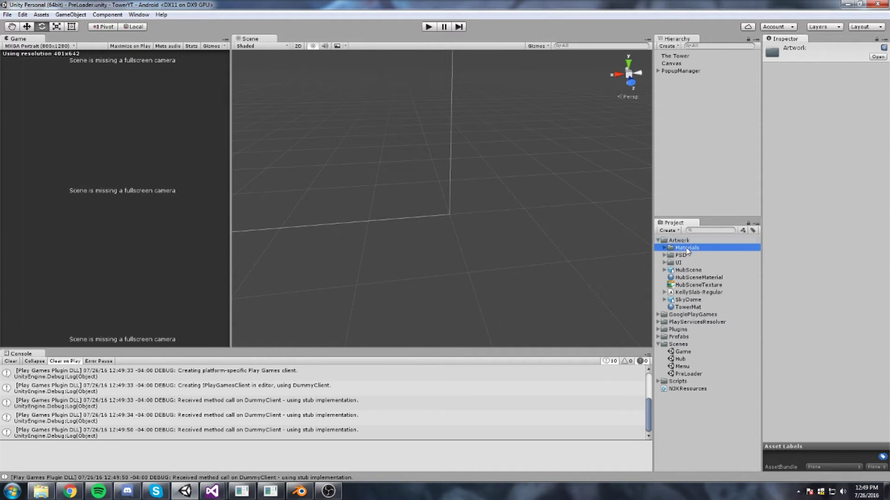
key(Delete)
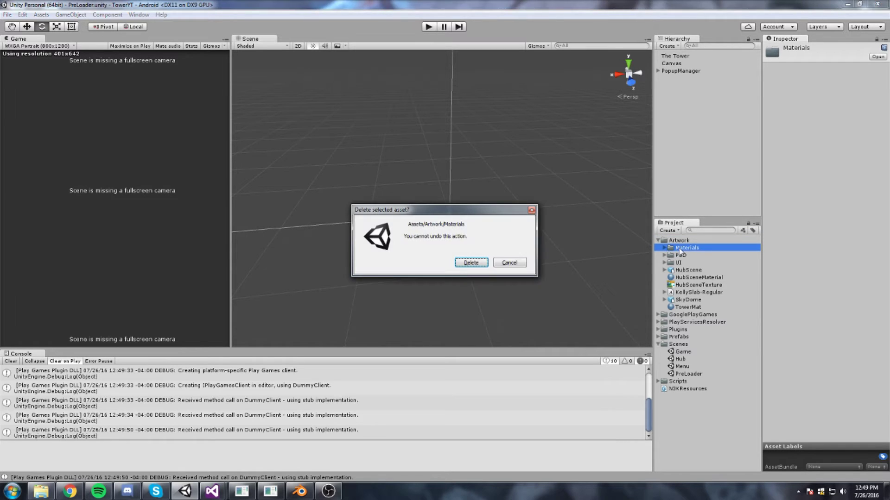
key(Return)
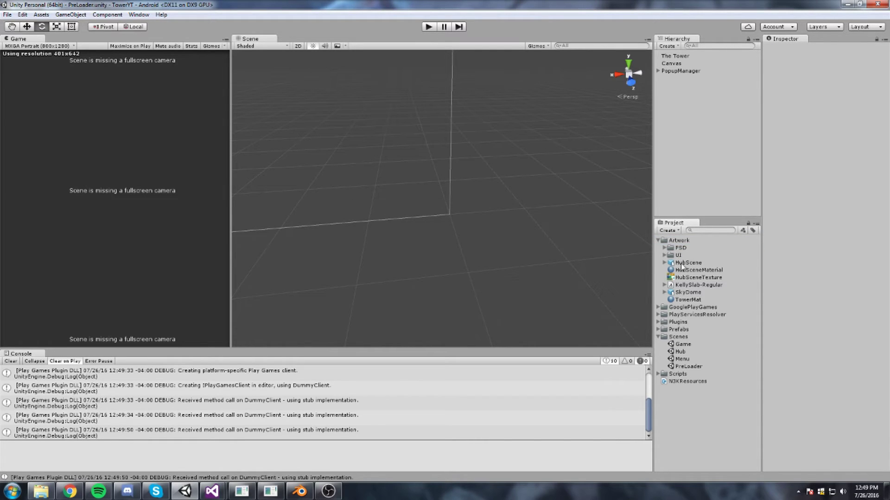
Step: Create a material named SkyboxBackground in the Artwork folder
click(680, 241)
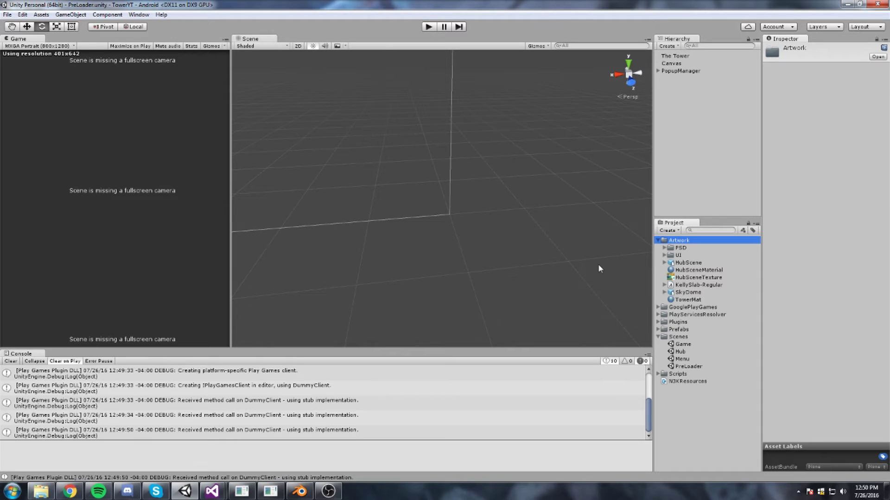
right_click(682, 242)
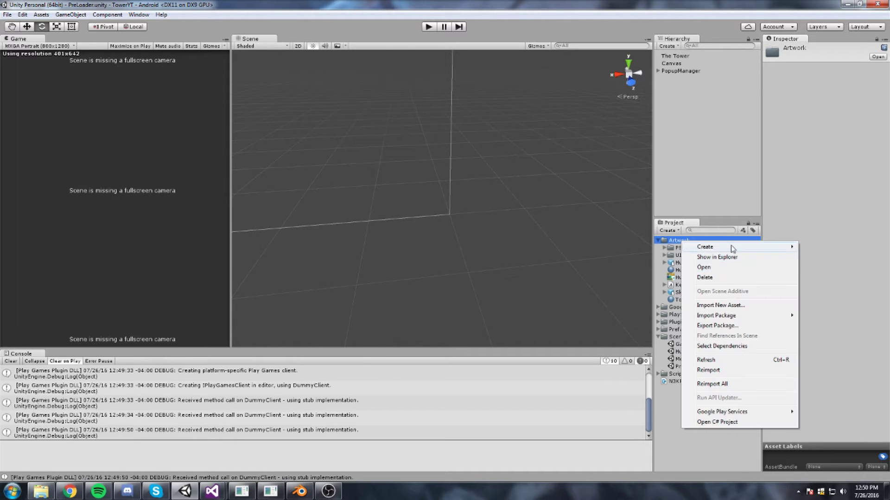
mouse_move(714, 247)
click(596, 332)
text(SkyboxBackground)
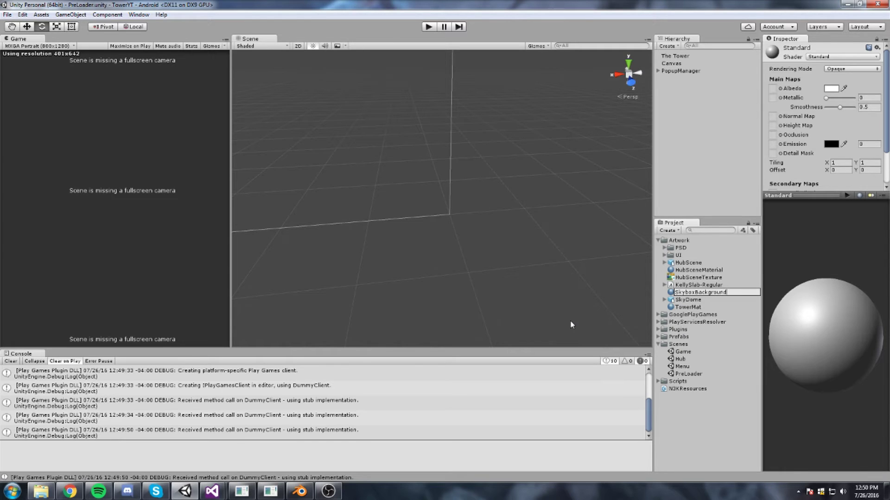
key(Return)
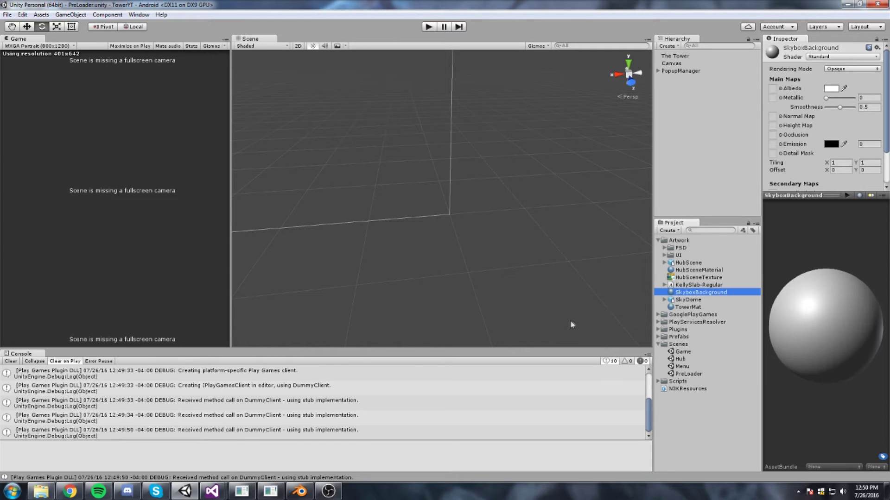
Step: Assign the default checker texture to the SkyboxBackground material's Albedo
click(782, 89)
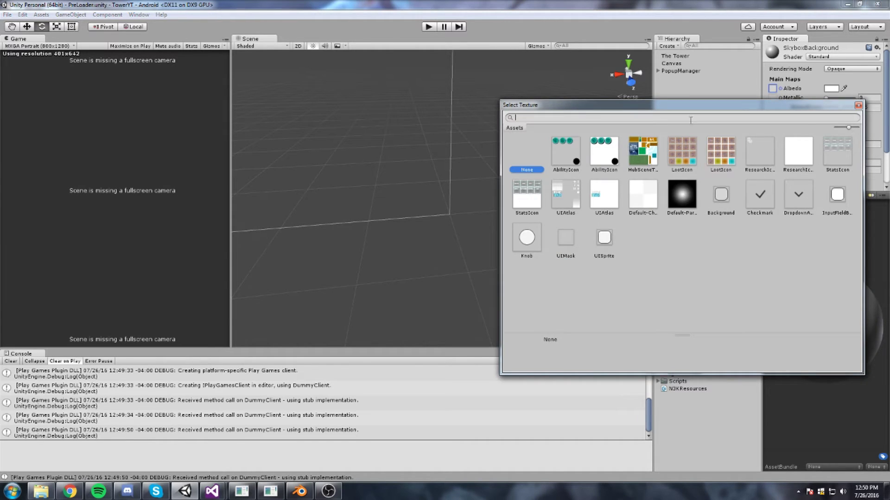
click(641, 195)
click(858, 105)
middle_drag(436, 142, 579, 181)
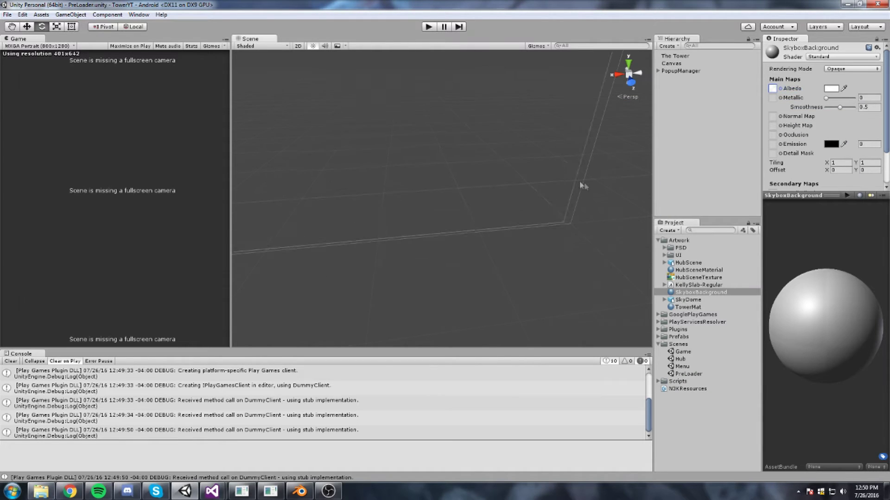
Step: Set the SkyboxBackground material's Albedo colour to light blue, RGB 122, 233, 255
click(831, 89)
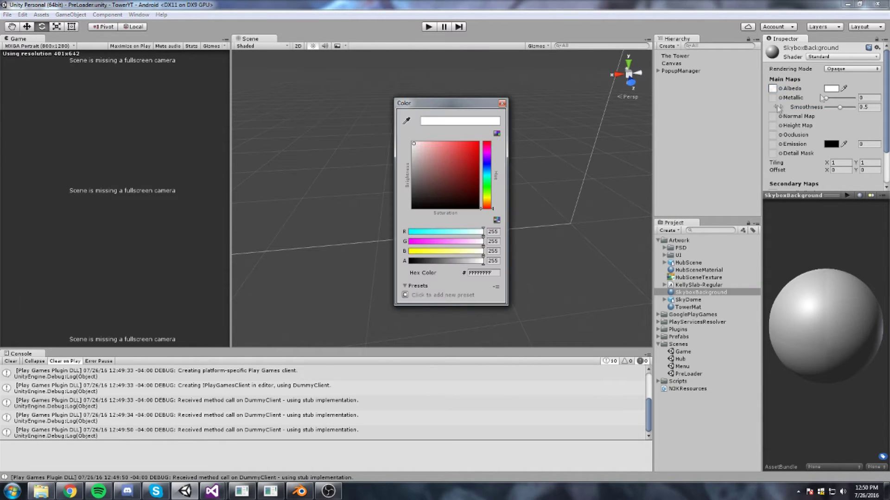
drag(487, 165, 487, 173)
drag(457, 148, 448, 122)
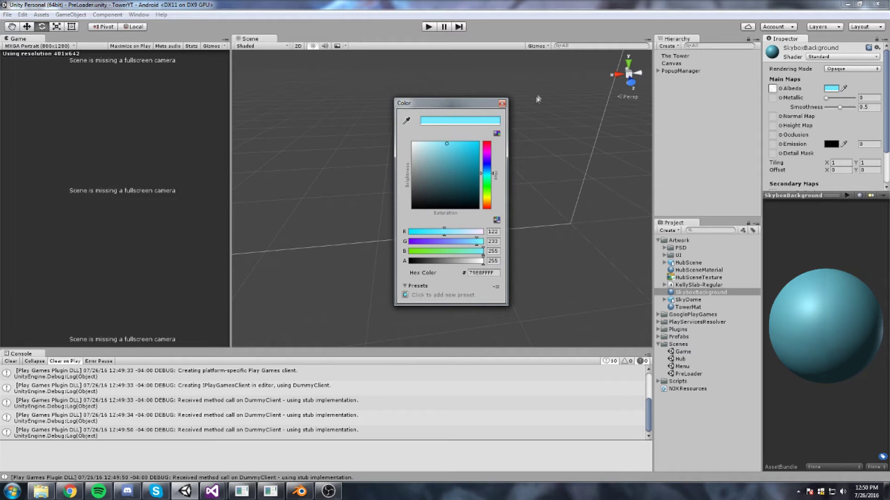
click(502, 103)
middle_drag(555, 147, 563, 154)
scroll(564, 157, down, 5)
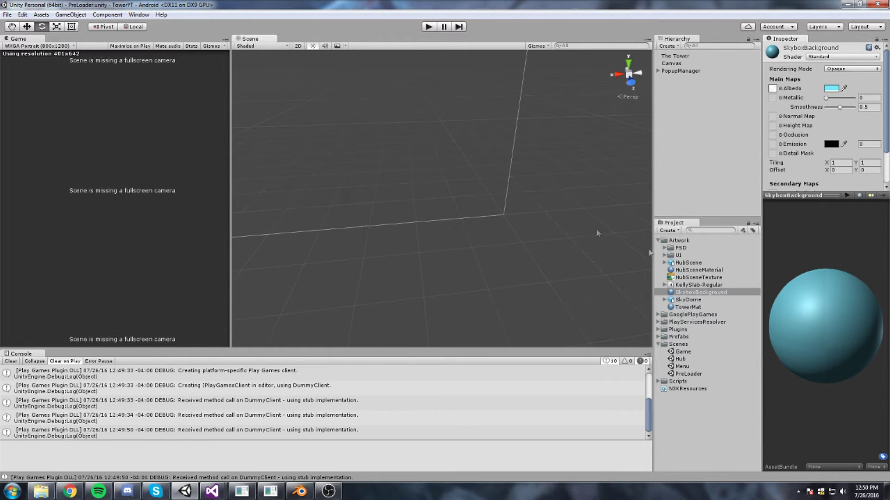
Step: Open the Game scene and apply the SkyboxBackground material to the SkyDome object
double_click(683, 352)
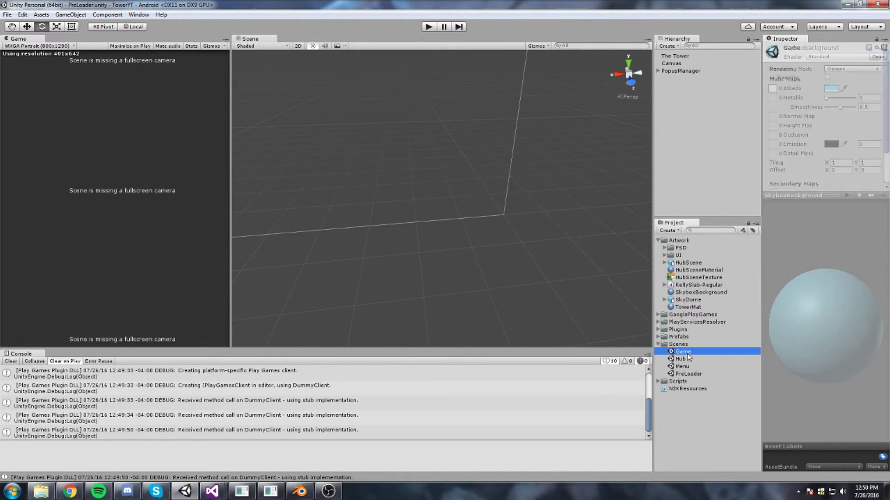
double_click(675, 101)
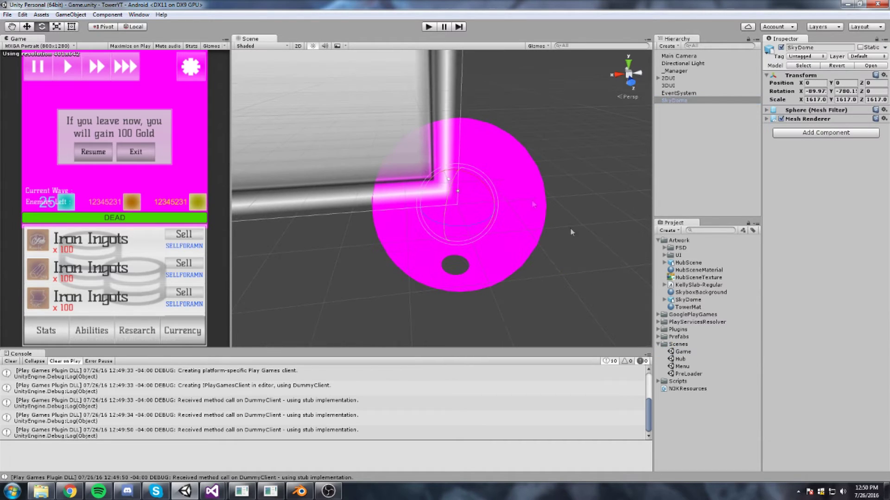
drag(709, 296, 528, 219)
right_drag(524, 217, 532, 220)
scroll(509, 213, down, 5)
middle_drag(404, 208, 446, 200)
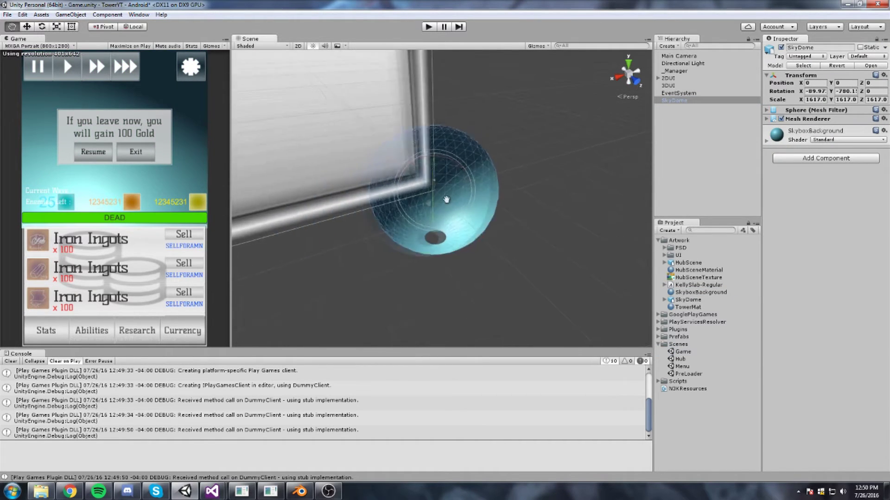
Step: Scale the SkyDome up uniformly to about 2030 on all axes
scroll(450, 200, up, 10)
right_drag(526, 195, 497, 193)
key(r)
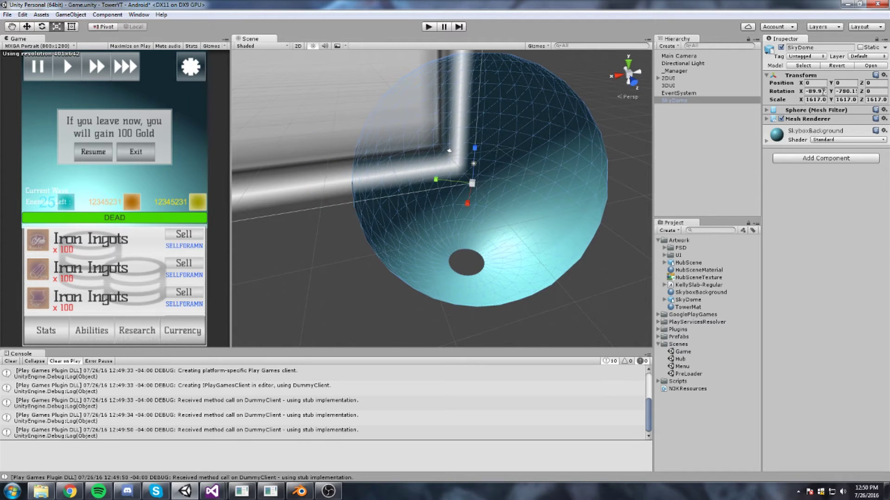
drag(473, 183, 513, 143)
Step: Change the SkyboxBackground material's shader to Unlit/Texture
click(834, 140)
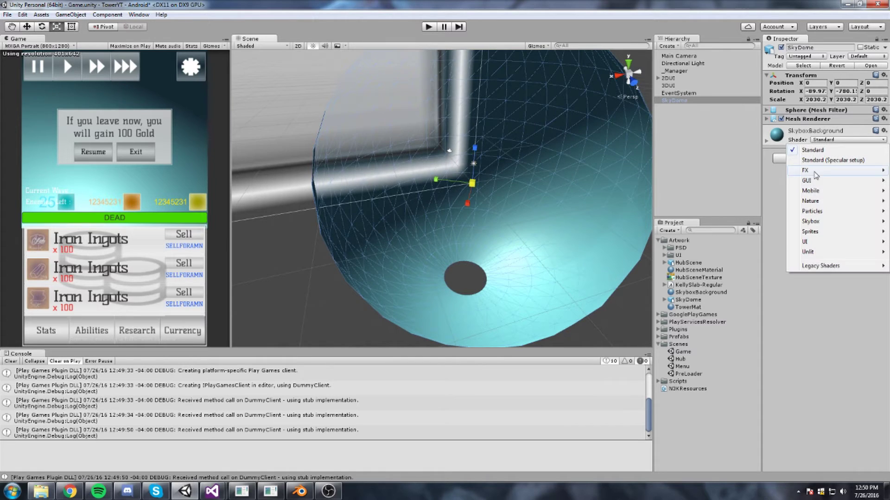
mouse_move(815, 251)
click(748, 263)
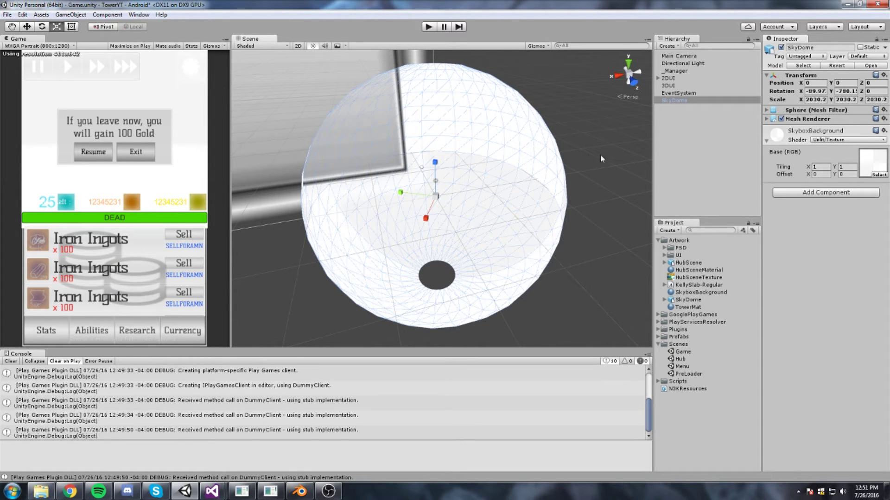
scroll(560, 159, up, 4)
click(820, 140)
click(840, 356)
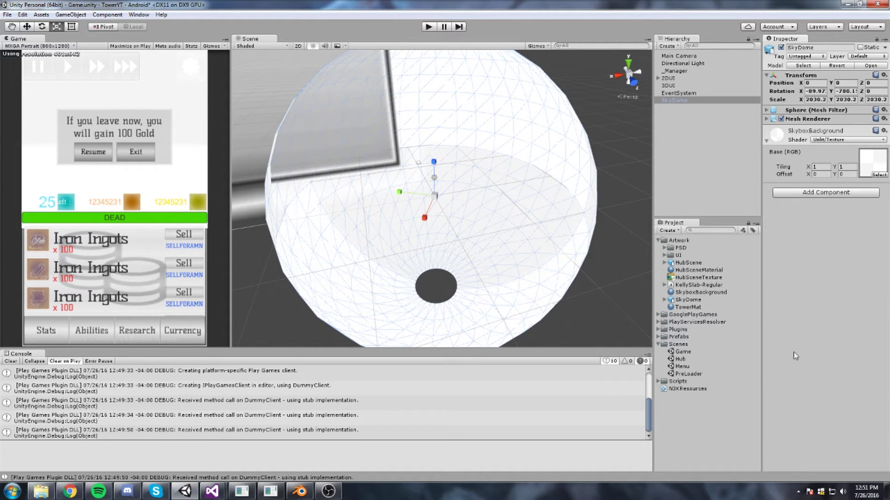
Step: Import the blue checker image into the Artwork folder and check its import settings
click(41, 491)
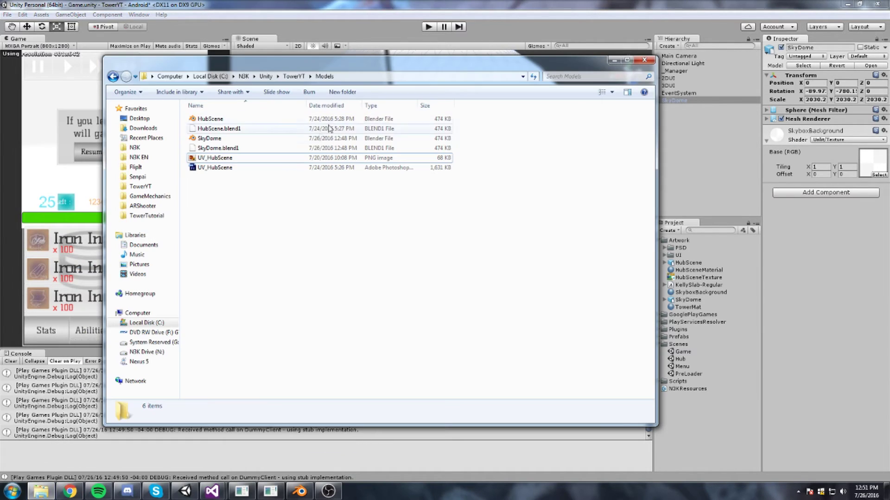
drag(326, 63, 889, 117)
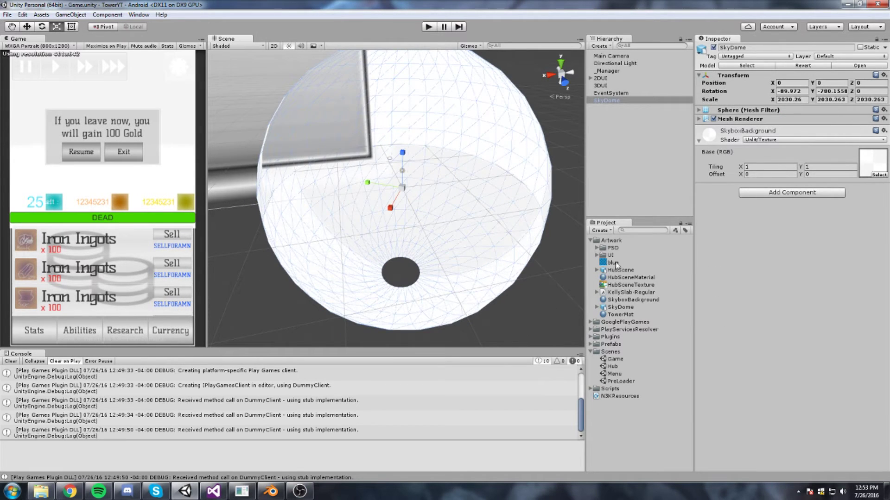
click(612, 263)
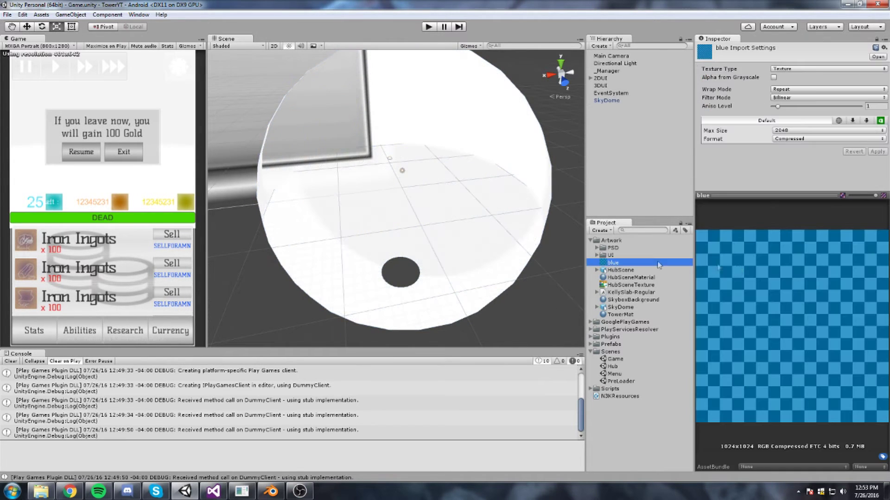
drag(691, 289, 651, 292)
Step: Assign the blue texture to the Base (RGB) map of the SkyDome's material
click(441, 135)
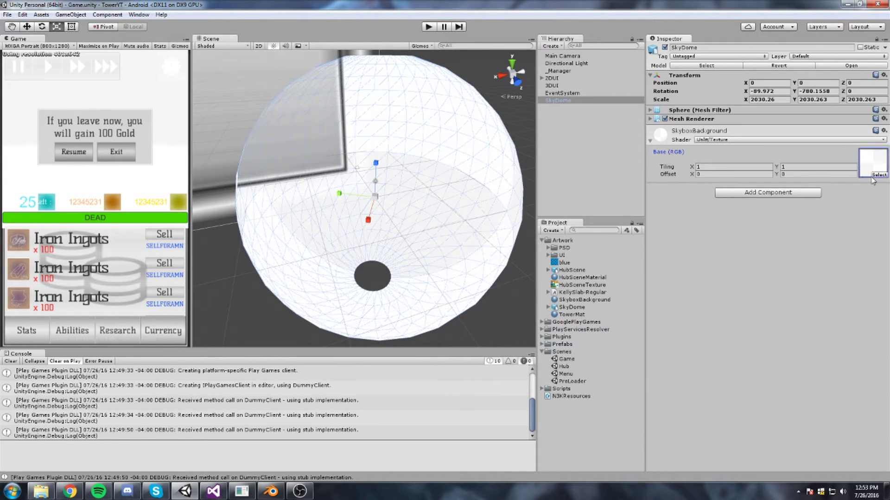
click(874, 175)
click(652, 155)
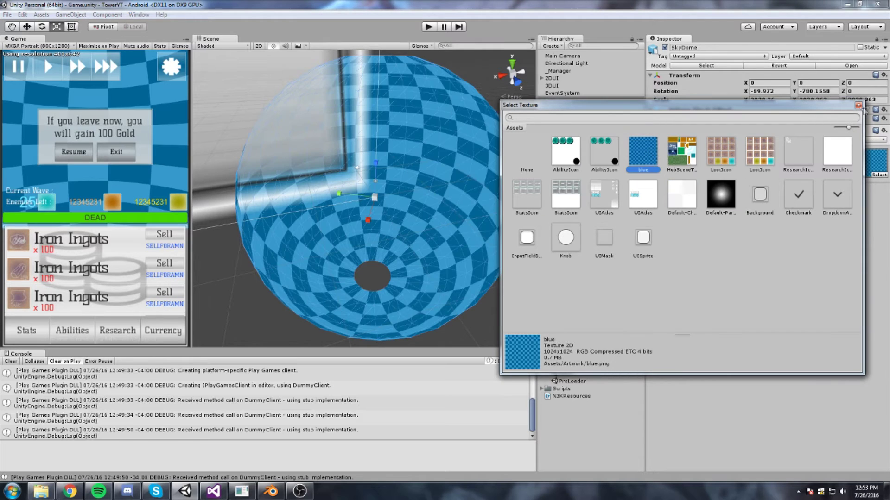
click(858, 106)
Step: Examine how the checker texture wraps around the SkyDome in the scene
middle_drag(403, 181, 393, 199)
key(e)
scroll(415, 207, down, 1)
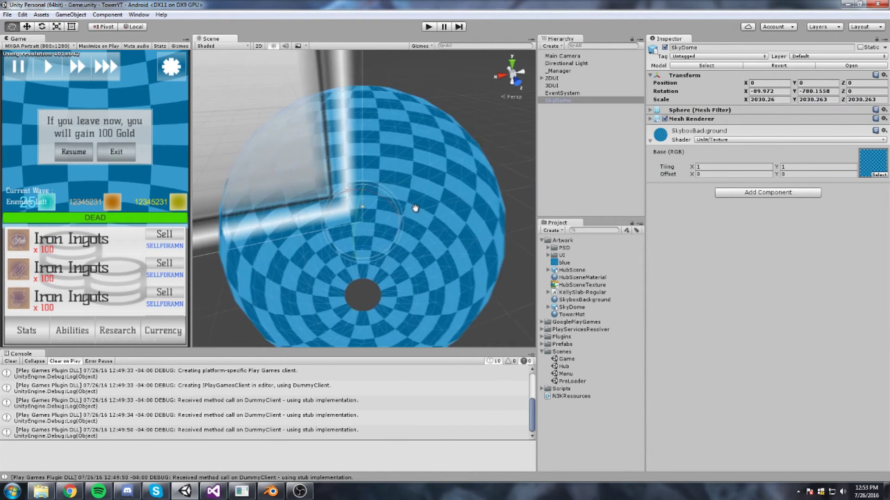
scroll(418, 209, up, 3)
scroll(419, 209, down, 5)
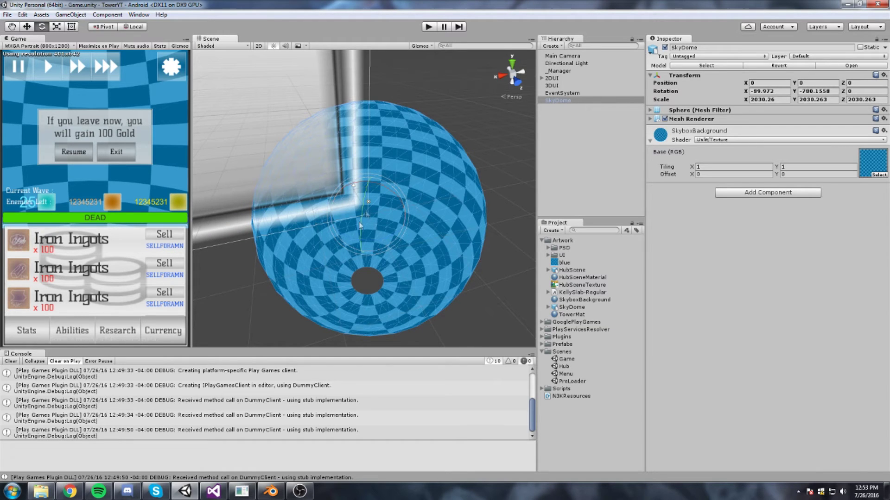
scroll(357, 253, up, 2)
middle_drag(386, 225, 406, 203)
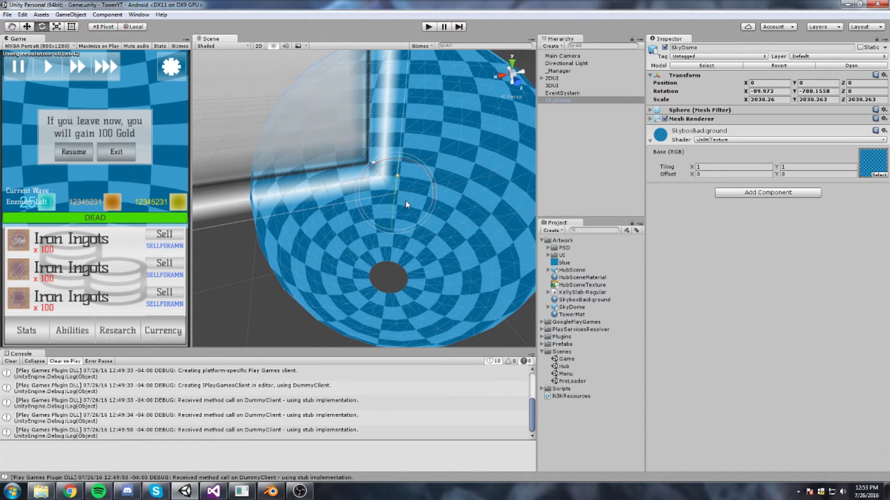
scroll(407, 204, up, 3)
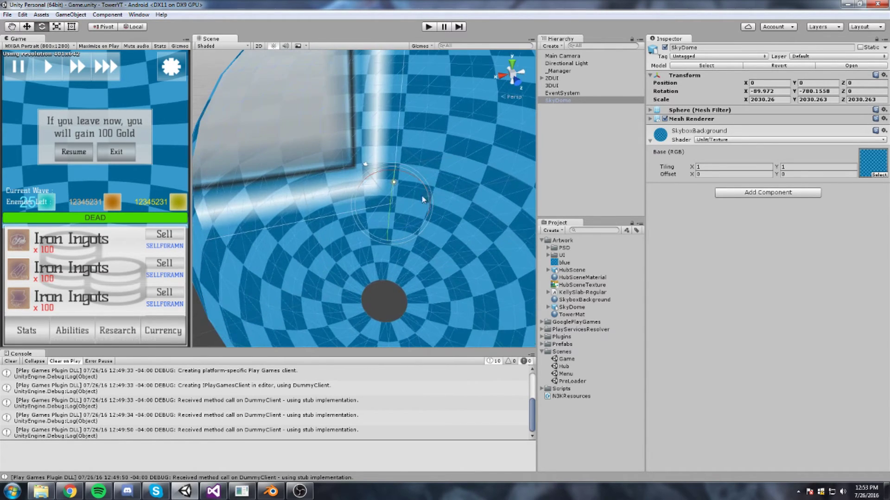
middle_drag(408, 219, 407, 231)
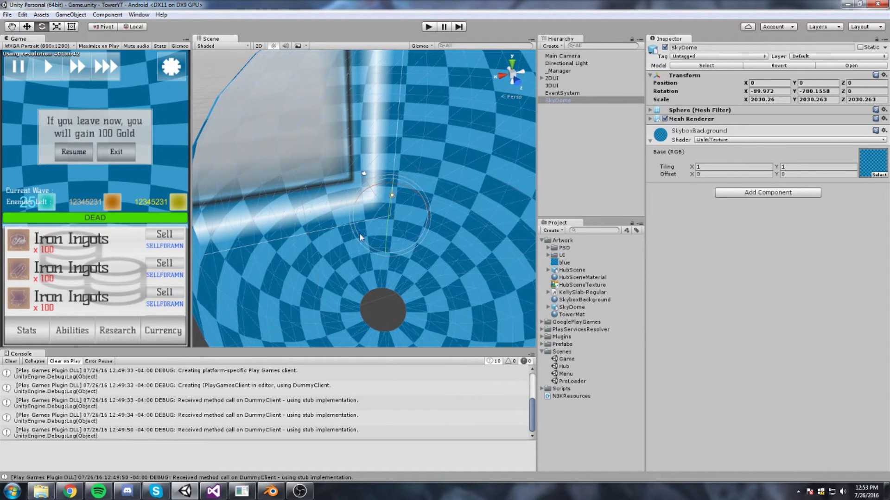
Step: Try rotating the SkyDome around its vertical axis and undo the rotation
drag(378, 245, 420, 236)
scroll(419, 226, down, 4)
key(ctrl+z)
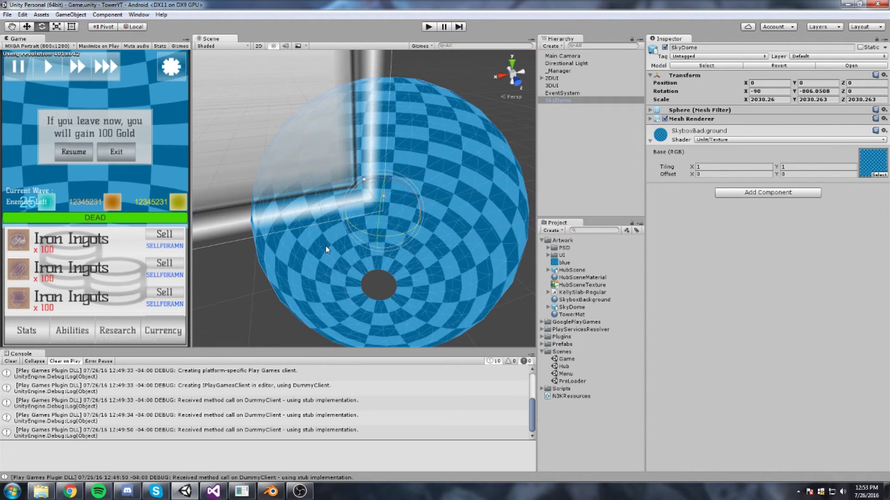
Step: Add a new script component named RotateSkybox to the SkyDome and open it in Visual Studio
click(760, 197)
text(RotateSkybox)
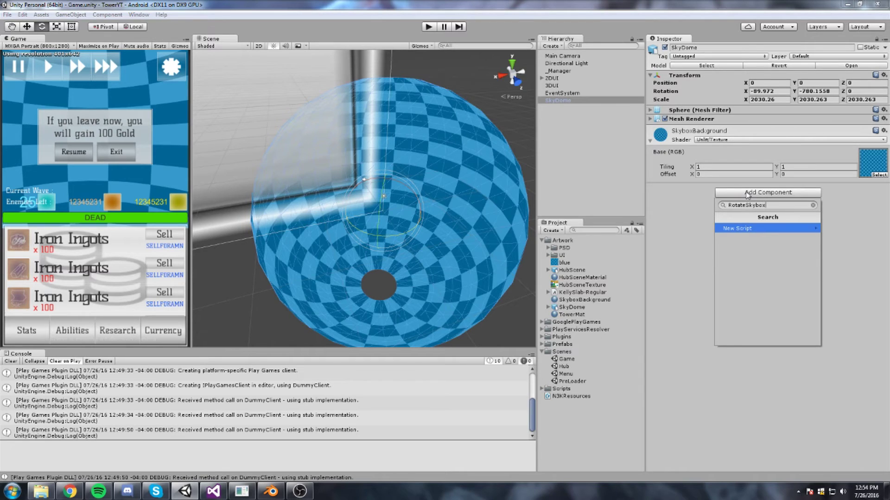
key(Return)
key(Return)
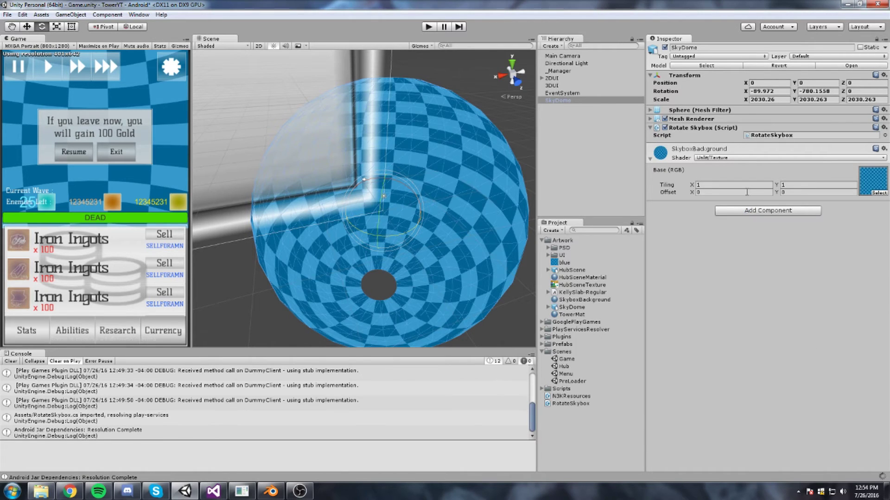
double_click(788, 135)
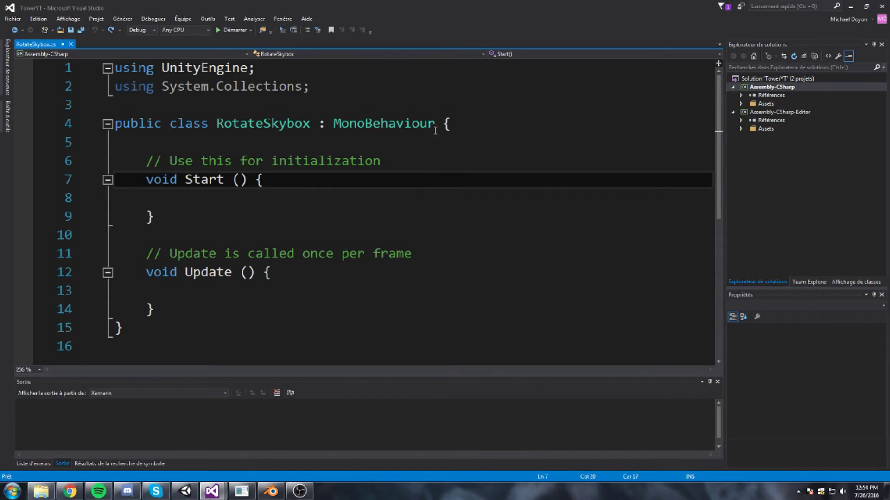
Step: Remove the Start method and template comments from RotateSkybox, and put the class's and Update's opening braces on their own lines
drag(441, 264, 200, 162)
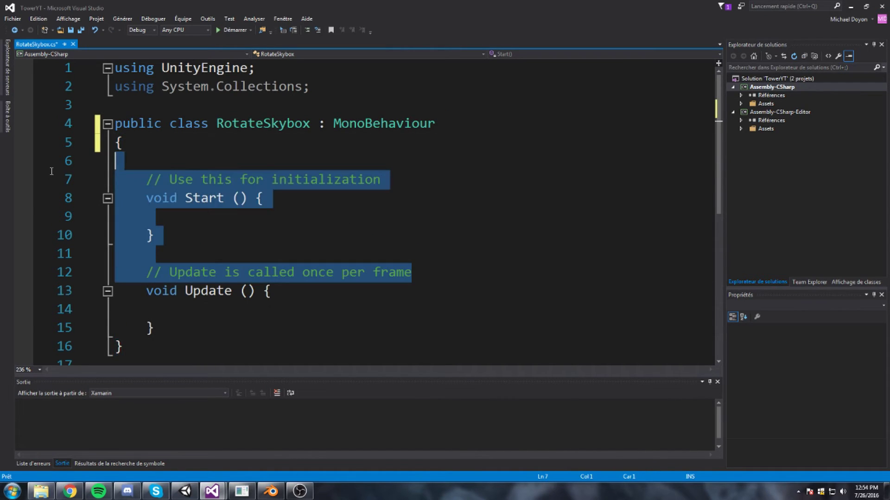
key(Delete)
key(BackSpace)
click(257, 161)
key(Return)
Step: Declare a public float speed = 5.0f above Update and save the script
click(146, 142)
key(Return)
key(Return)
key(Up)
text(pub)
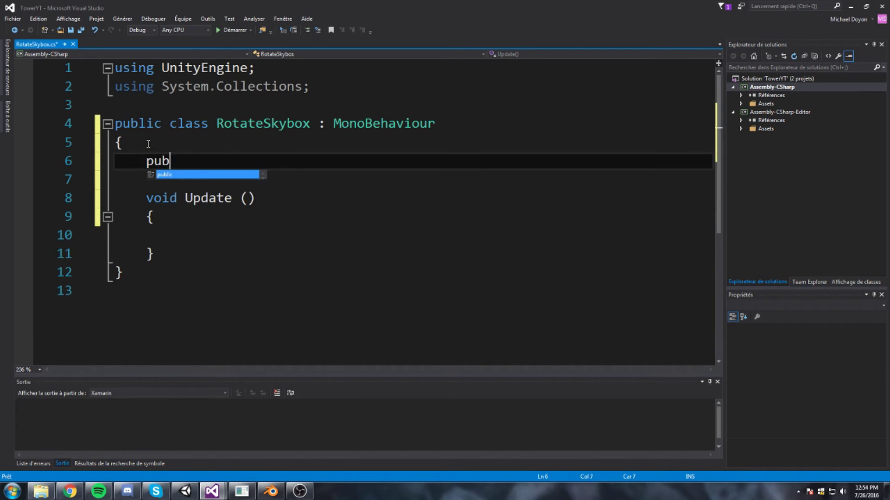
text(lic float speed ;)
ctrl+scroll(148, 144, down, 1)
key(ctrl+s)
key(Left)
text(= 5.0f)
key(ctrl+s)
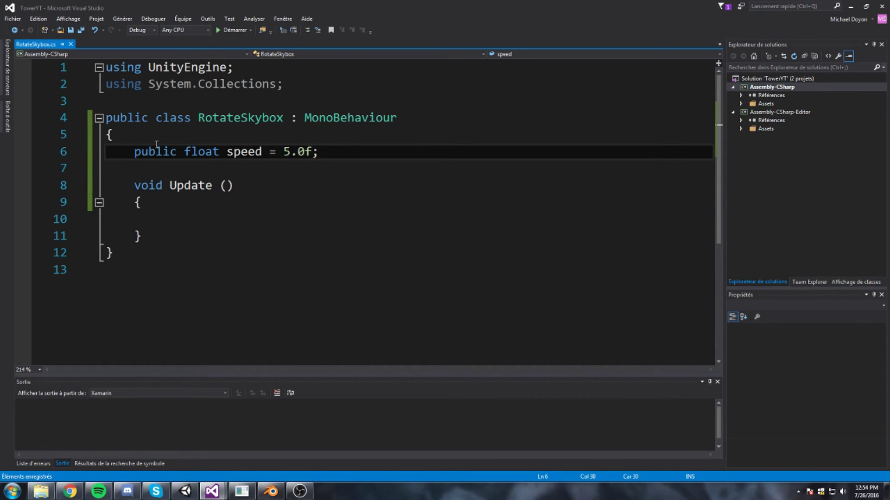
Step: Change the default value of speed to 2.0f and save the script
key(Left)
key(Left)
key(Left)
key(BackSpace)
text(2)
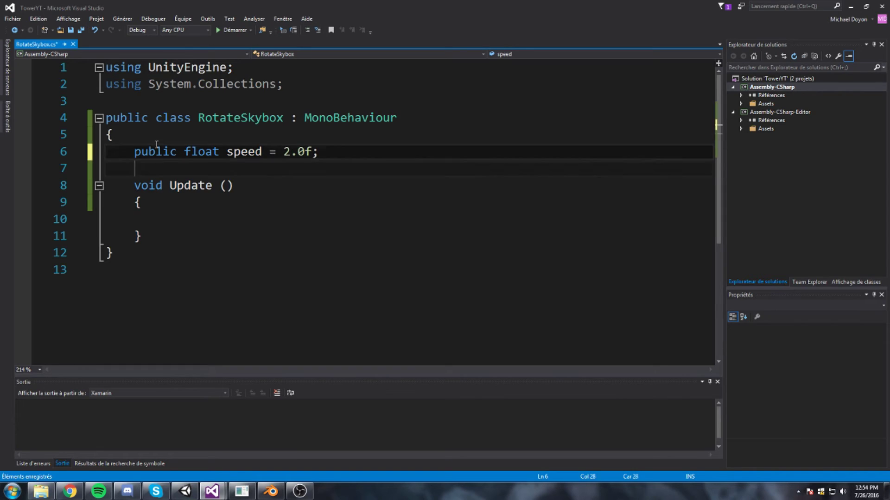
key(Down)
key(Down)
key(Down)
key(ctrl+s)
Step: Set the default value of speed to 0.5f and save the script
click(285, 155)
key(Delete)
text(0)
key(Right)
key(Right)
key(BackSpace)
text(5)
key(ctrl+s)
Step: Add a transform.Rotate() call inside the Update method's body
click(291, 219)
text(Rotate)
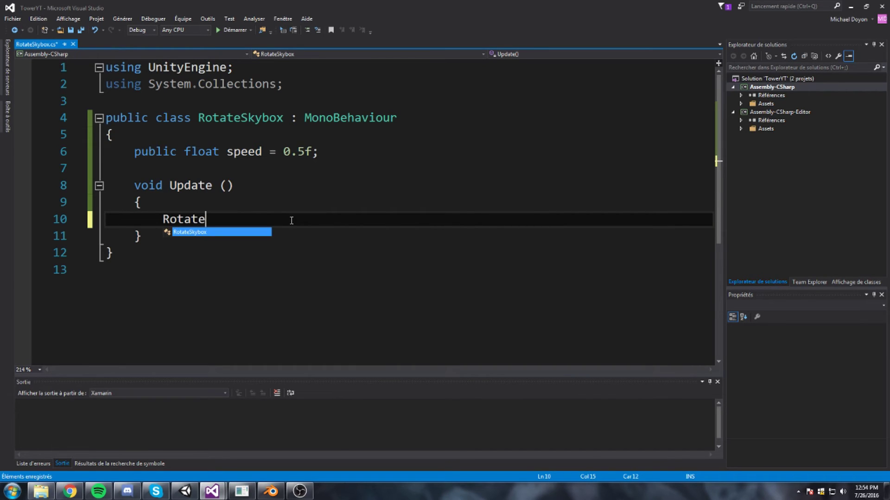
key(ctrl+shift+Left)
key(BackSpace)
text(trasn)
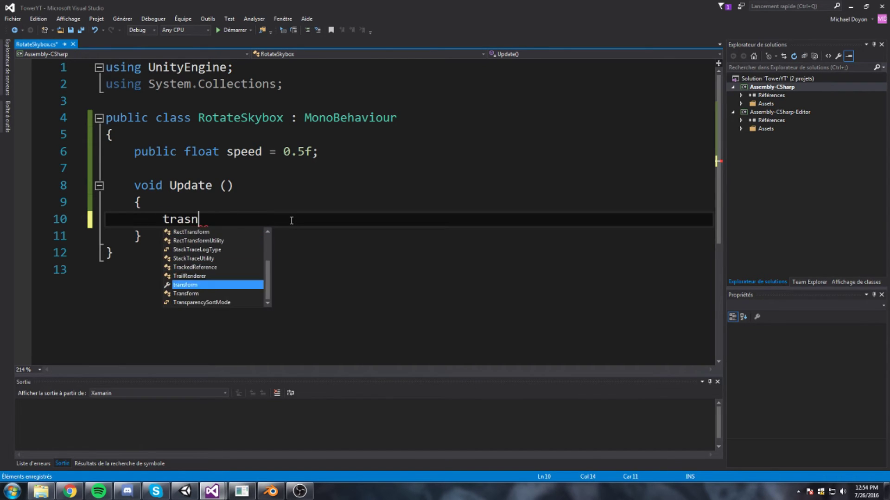
key(Tab)
text(.rotate)
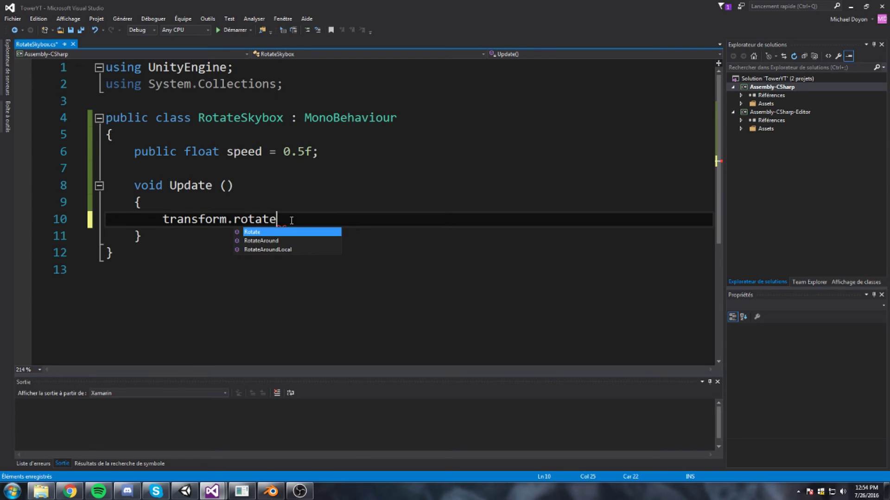
key(Tab)
text(()
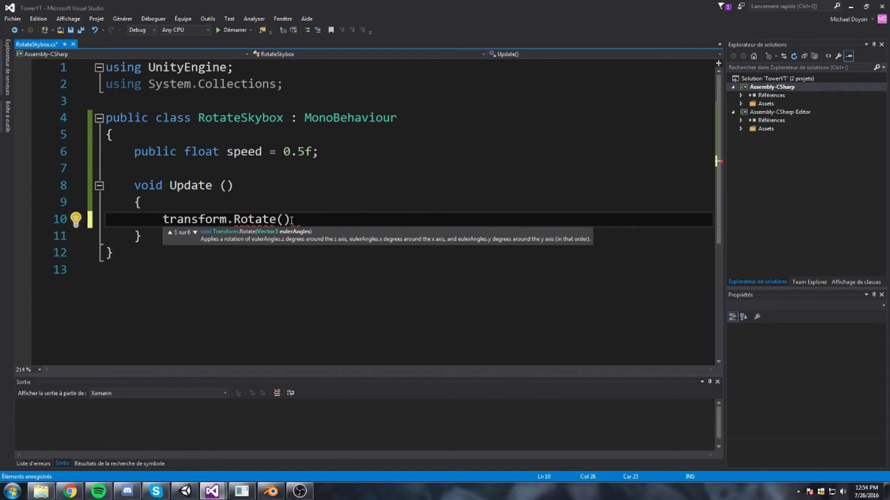
Step: Pass Vector3.up * speed as the argument of transform.Rotate, end the statement with a semicolon, and save the script
text(Vec)
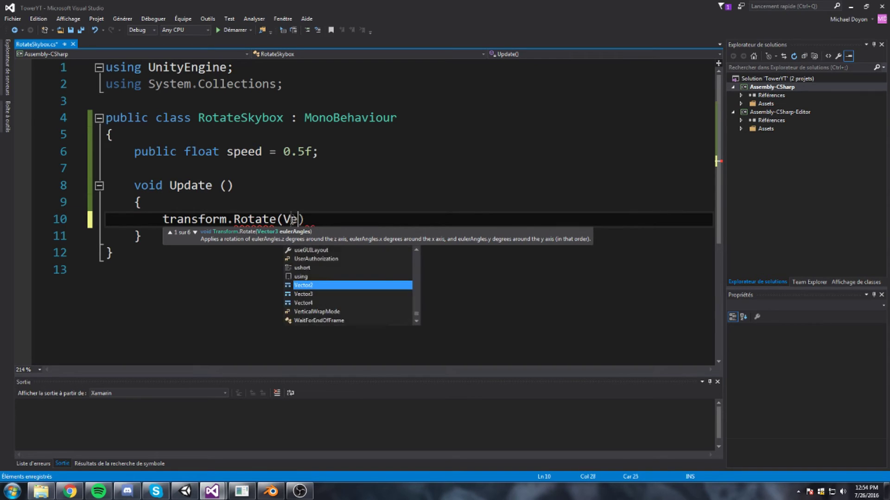
text(tor3.up)
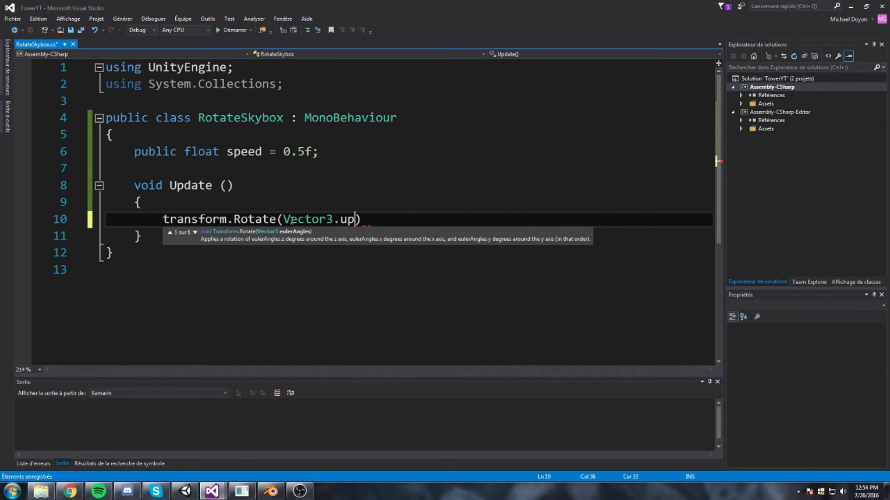
text())
key(Left)
text(* speed)
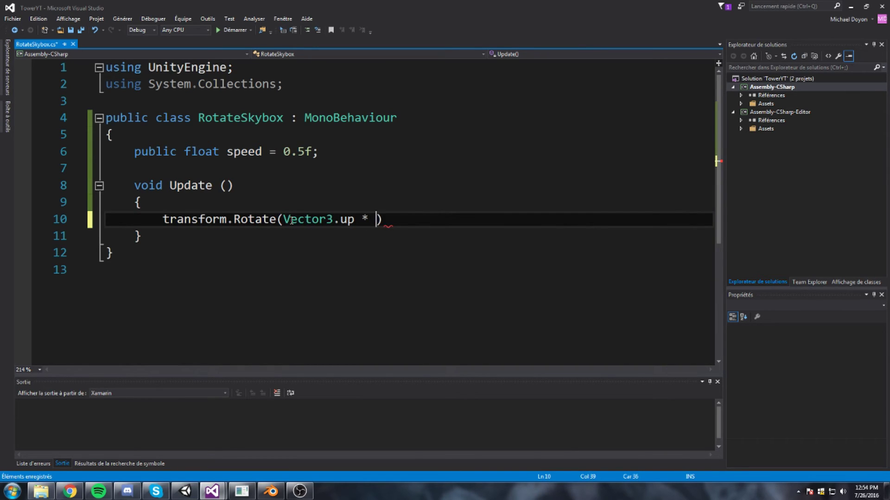
key(Right)
text(;)
key(ctrl+s)
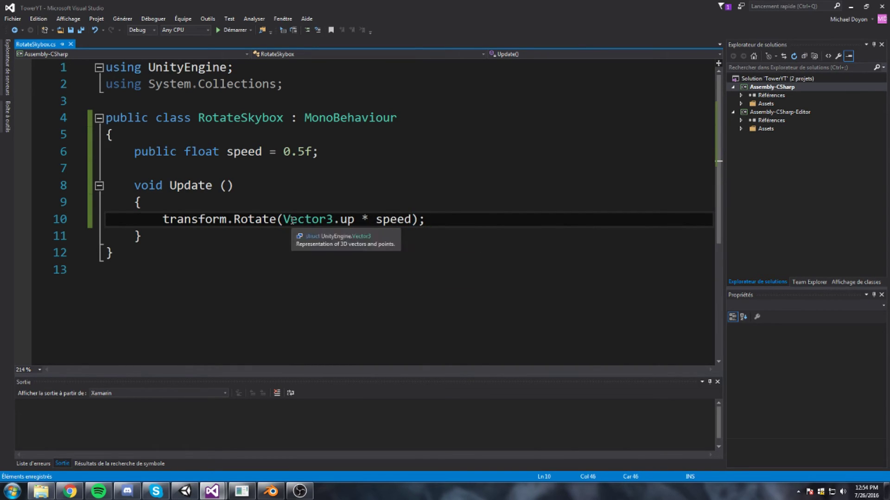
Step: Make the Update method private and switch to Unity to play the Game scene
click(136, 186)
text(private)
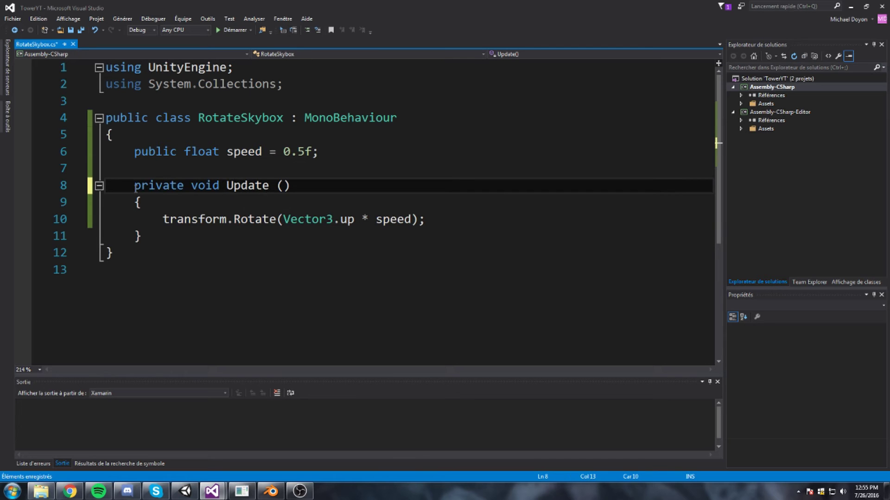
click(851, 6)
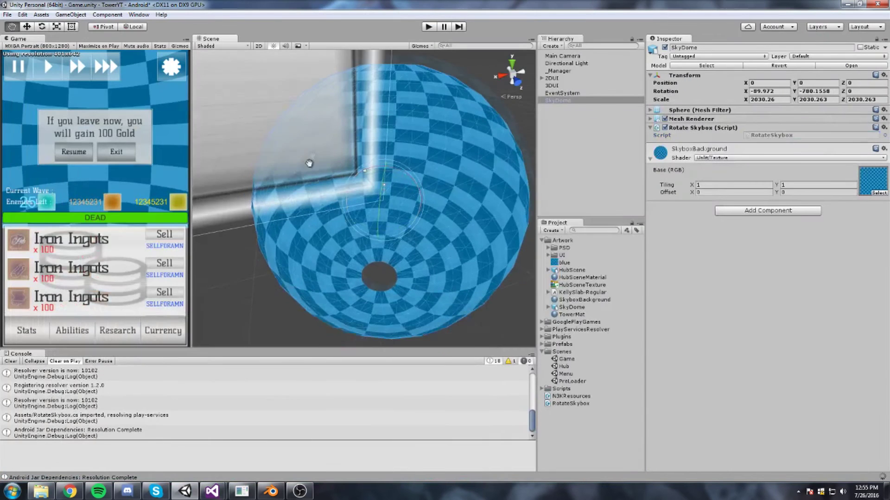
click(428, 27)
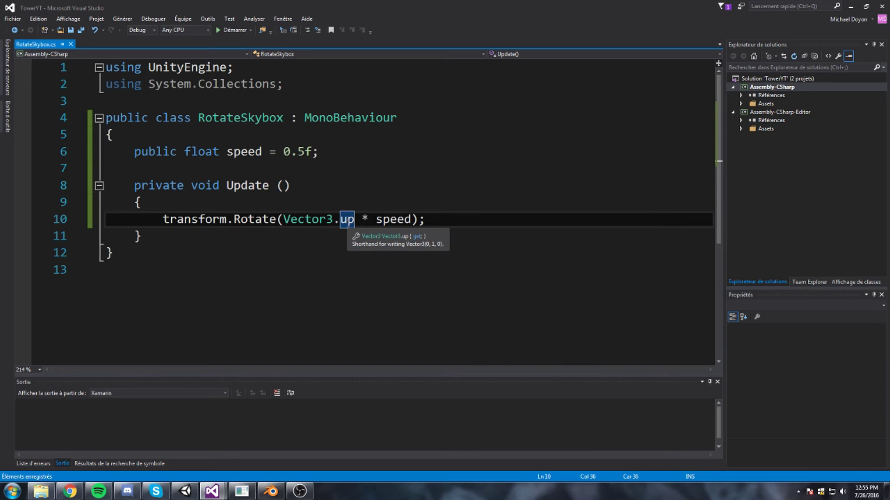
Step: Change the rotation axis in transform.Rotate to Vector3.forward and save the script
key(BackSpace)
key(ctrl+space)
text(rig)
key(BackSpace)
key(BackSpace)
key(BackSpace)
text(for)
key(ctrl+s)
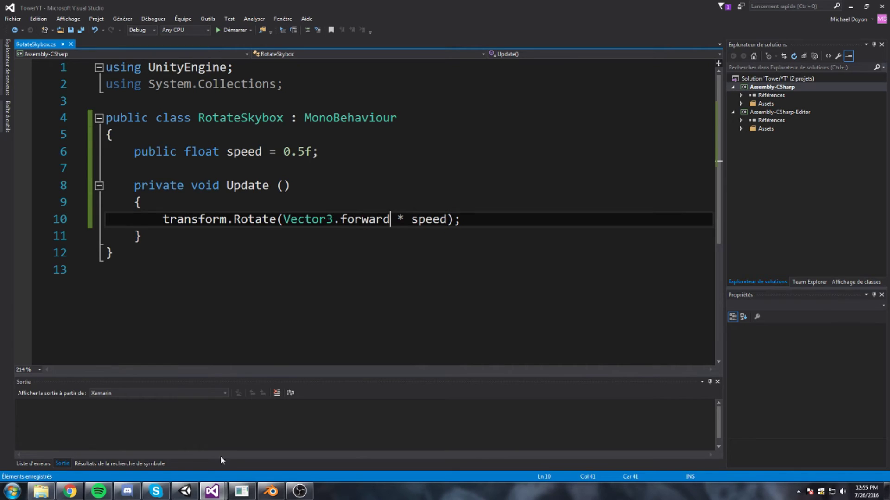
Step: Switch to Unity, play the Game scene to check the sky dome's rotation, and stop playing
click(185, 491)
click(429, 26)
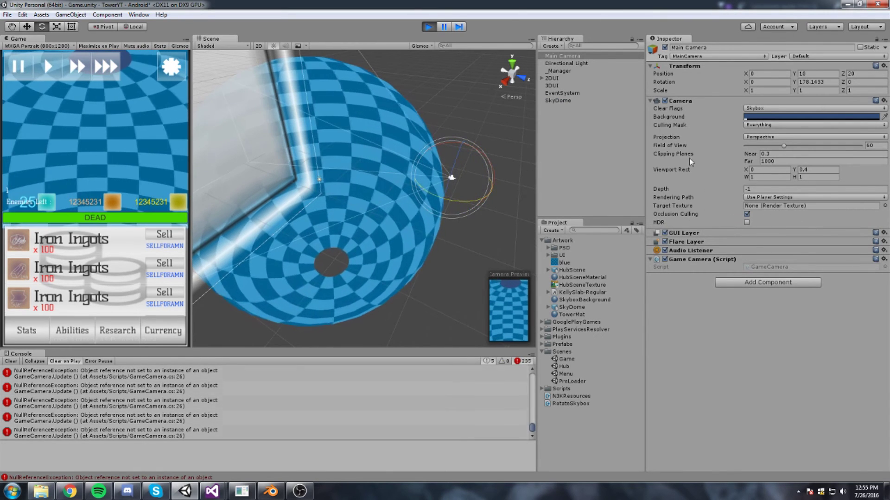
middle_drag(342, 259, 355, 198)
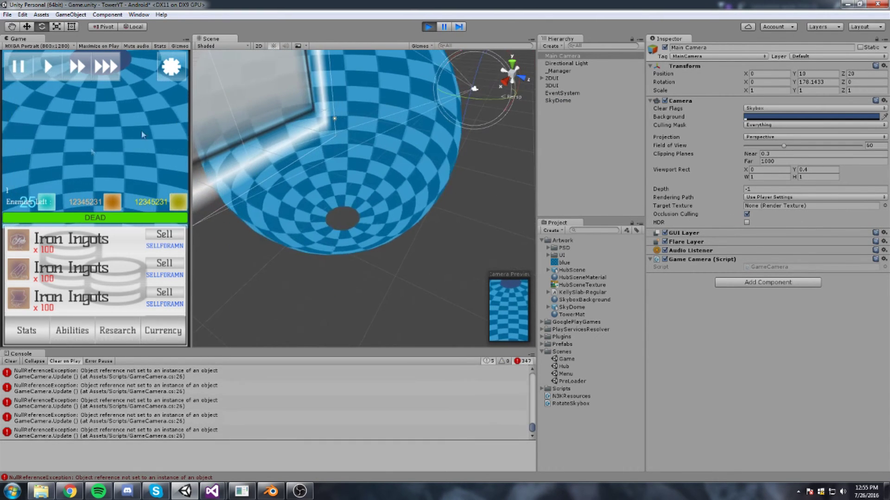
click(428, 27)
key(ctrl+p)
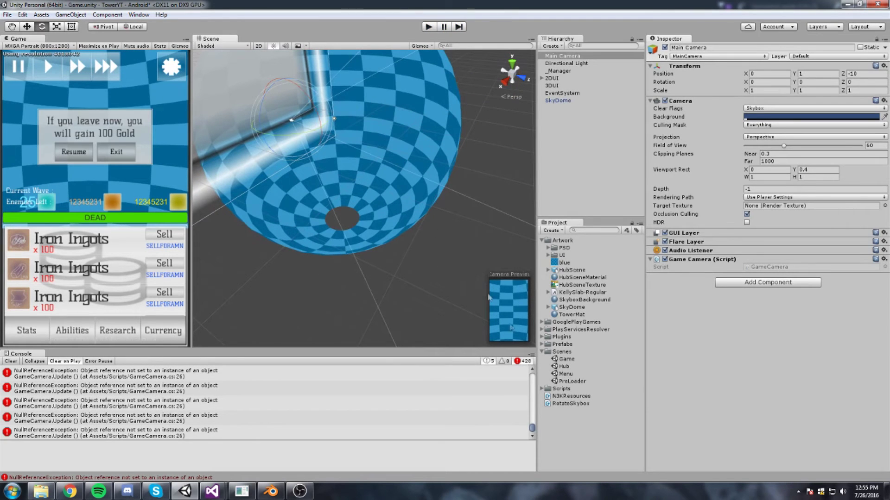
Step: Replace the Hub scene's SkyDome with a copy of the SkyDome from the Game scene
click(572, 381)
click(556, 101)
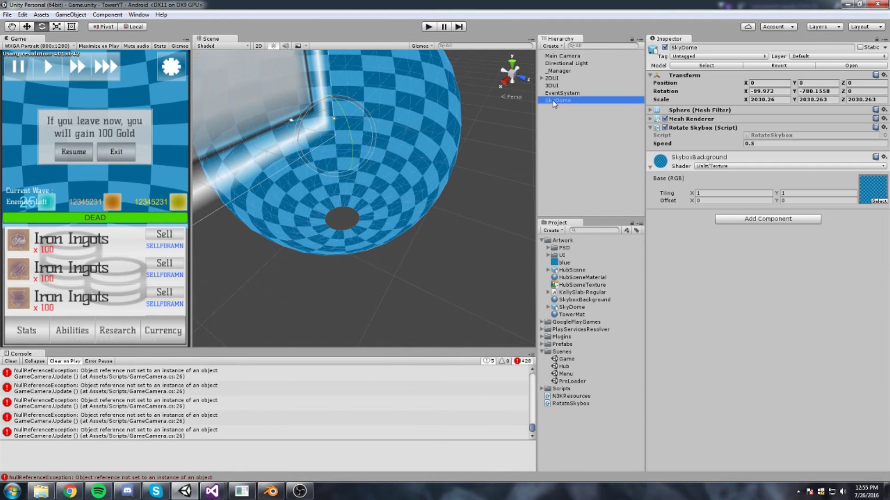
double_click(564, 367)
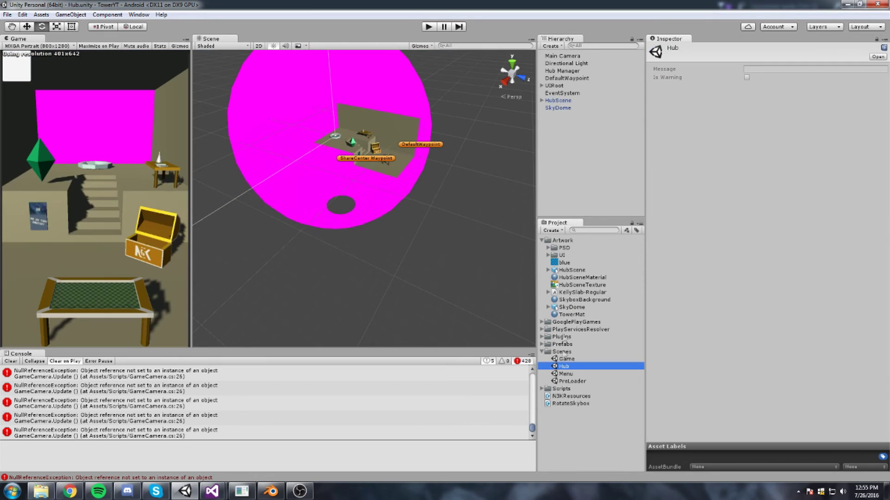
click(569, 108)
key(Delete)
key(ctrl+v)
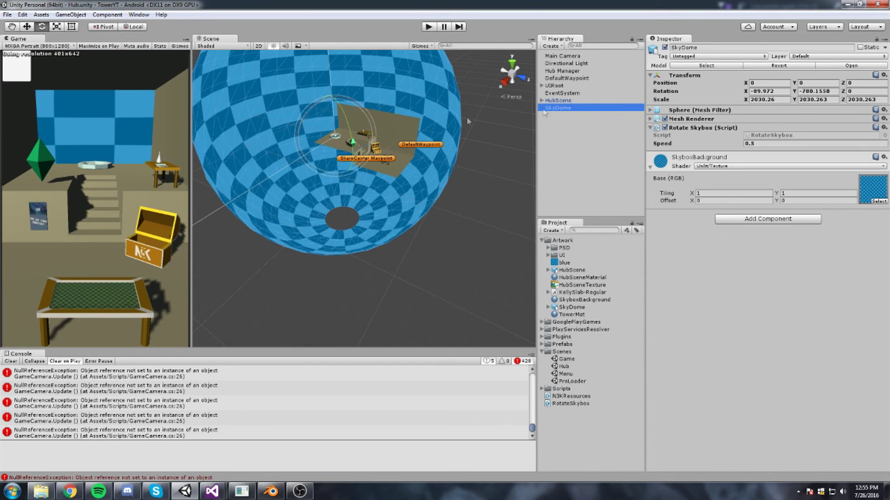
middle_drag(362, 143, 356, 197)
scroll(355, 196, up, 3)
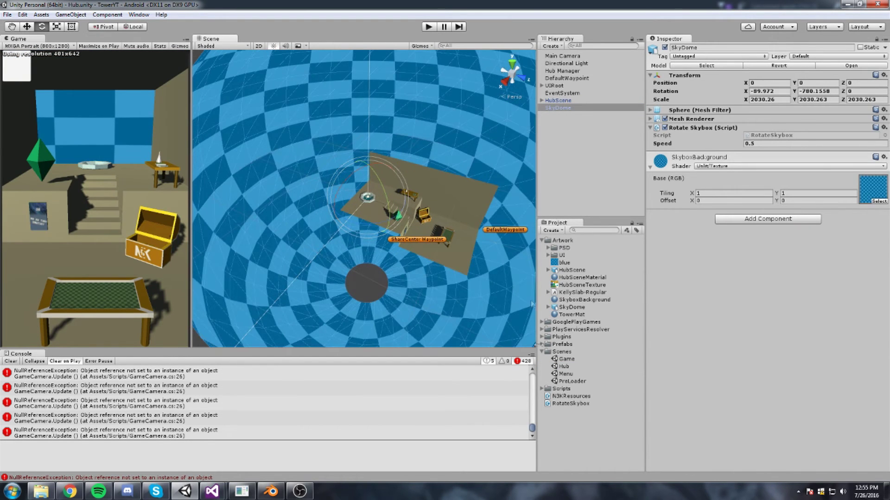
Step: Open the PreLoader scene, play it, and go through the menu into the hub
double_click(573, 381)
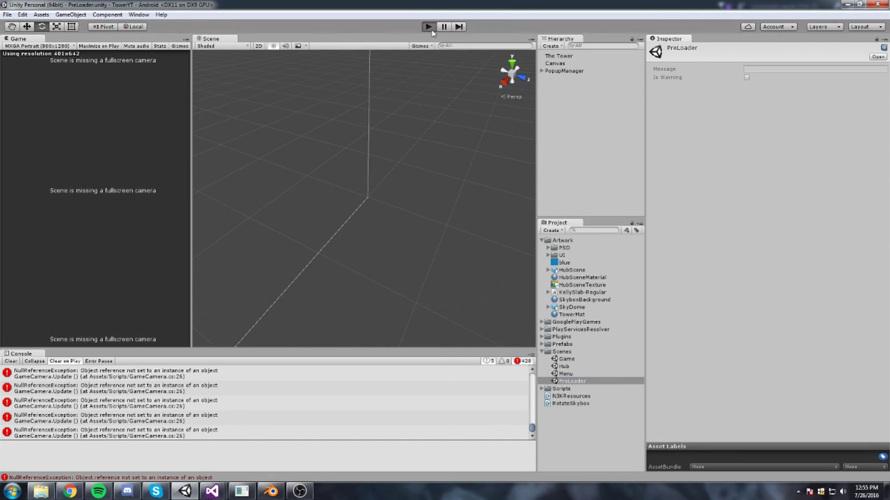
click(431, 31)
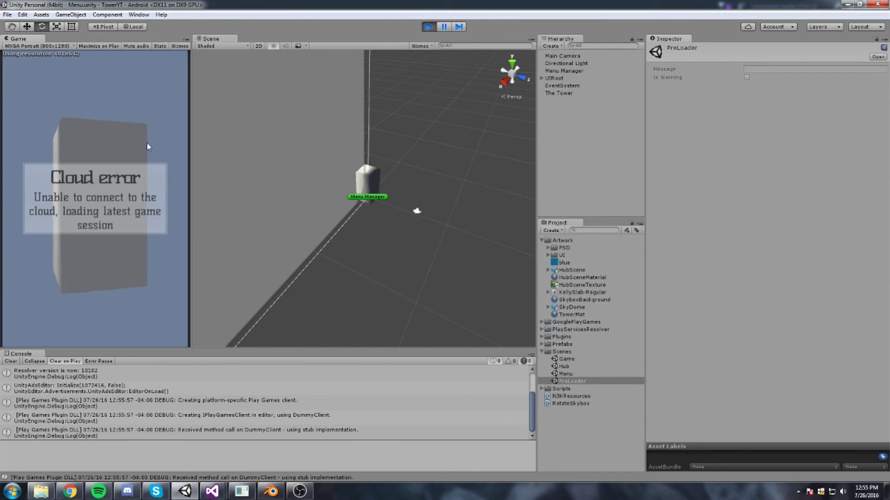
click(121, 195)
click(121, 195)
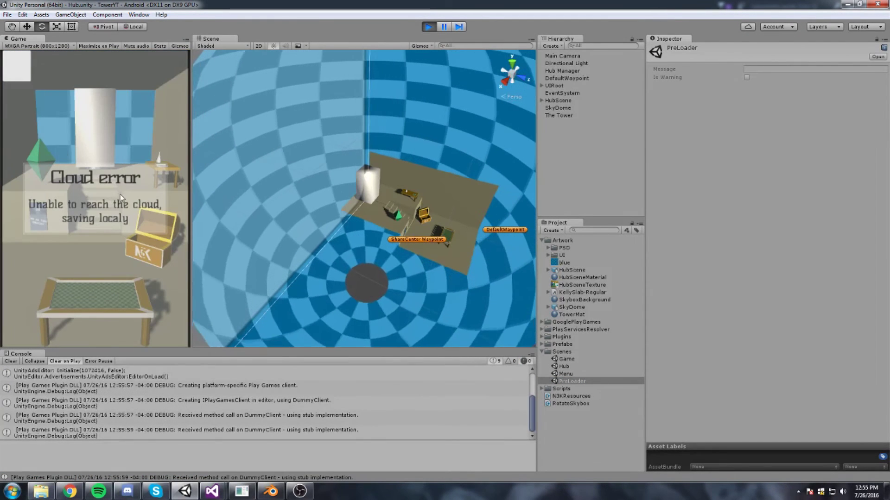
Step: Try Rotate Skybox speeds of 0.2 and 0.1 on the running hub's SkyDome
click(570, 107)
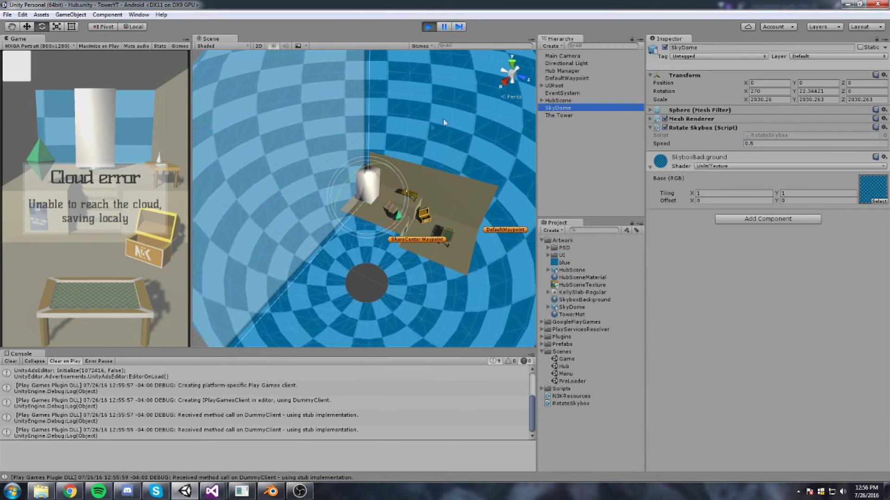
click(782, 144)
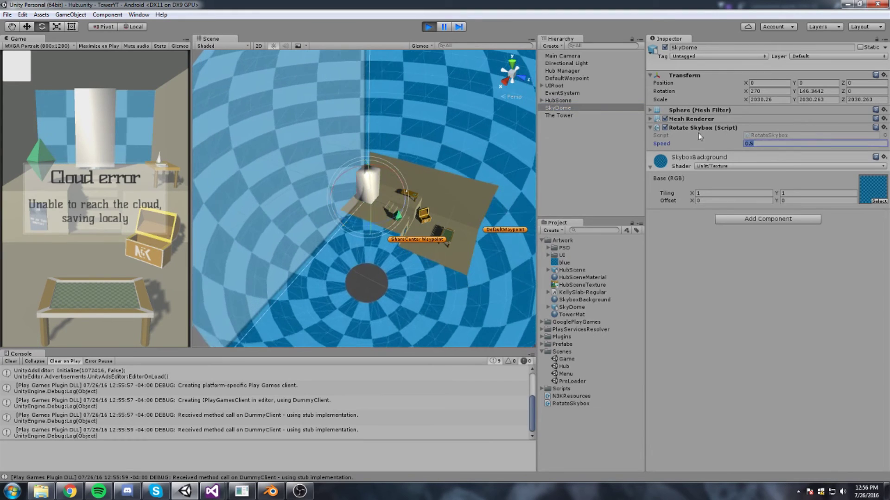
text(0.2)
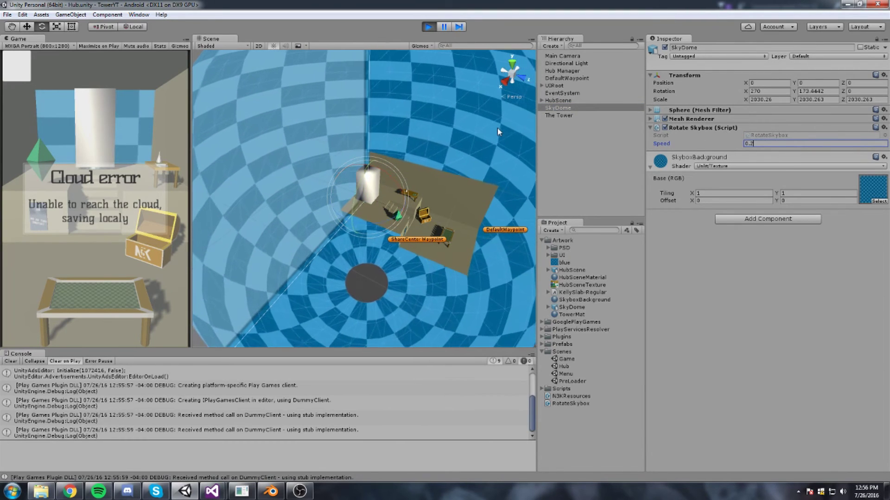
key(BackSpace)
text(1)
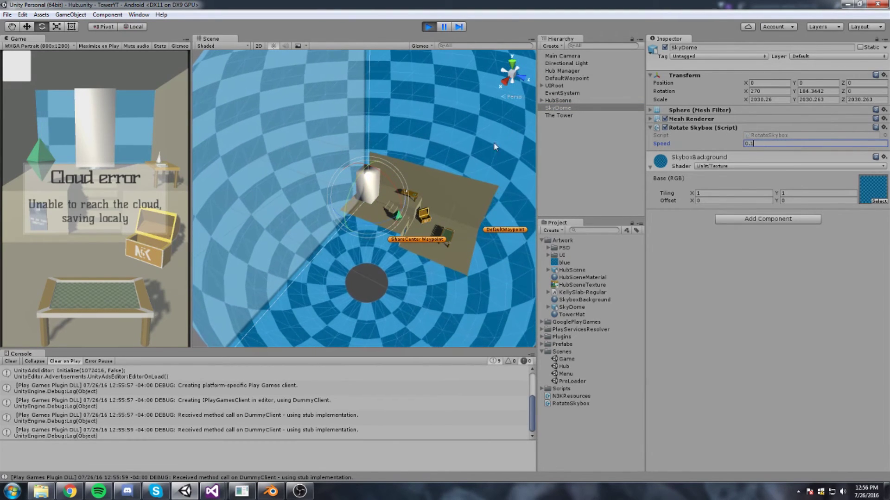
Step: Start a game from the hub on Medium difficulty to view the dome in the Game scene
click(154, 197)
click(109, 300)
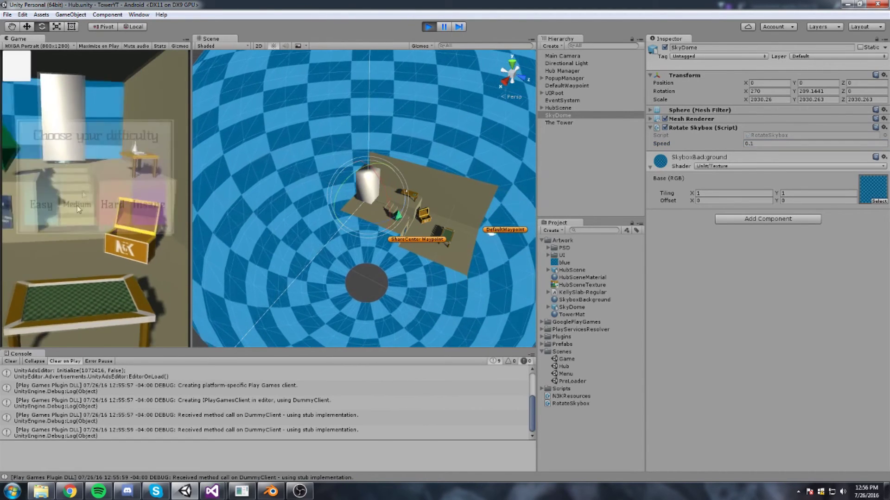
click(78, 205)
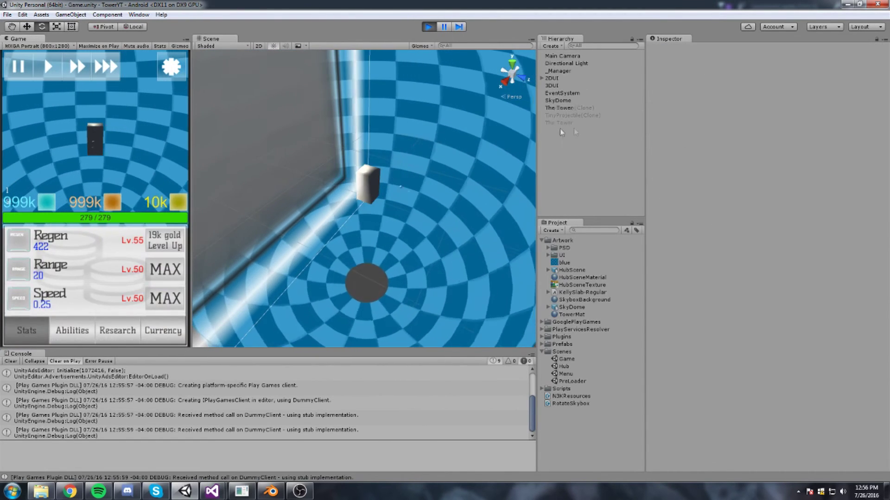
Step: Try a Rotate Skybox speed of 0.1 on the SkyDome in the running Game scene
click(454, 115)
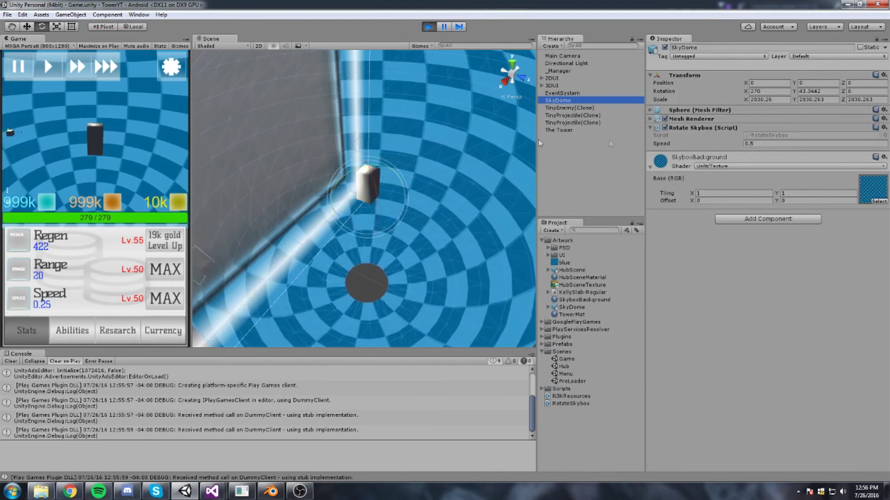
click(760, 143)
text(0.)
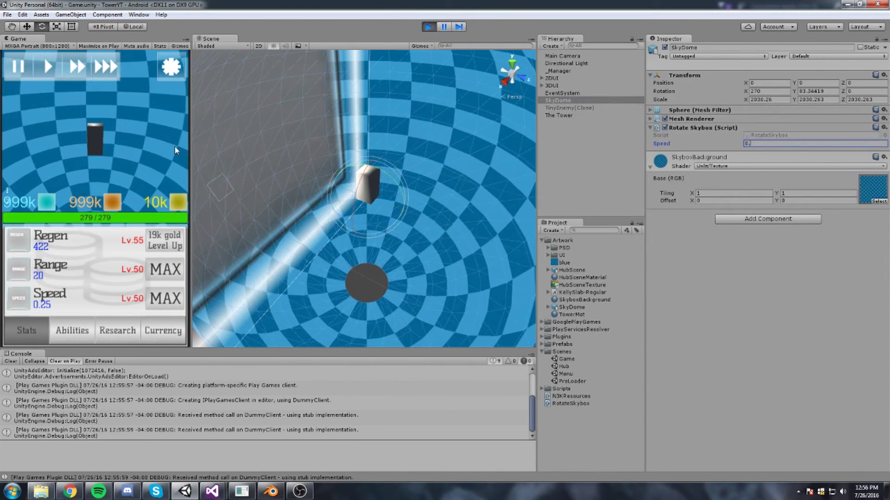
text(1)
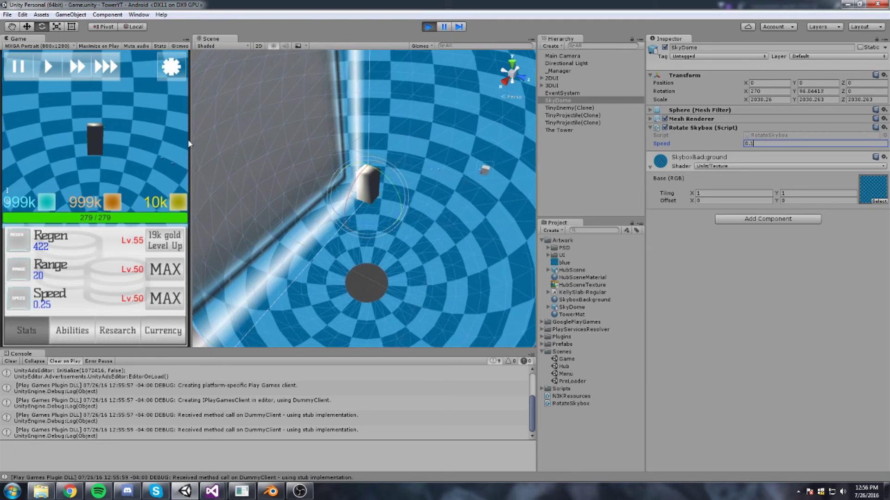
Step: Edit the default value of speed in the RotateSkybox script and return to Unity
key(alt+Tab)
click(305, 151)
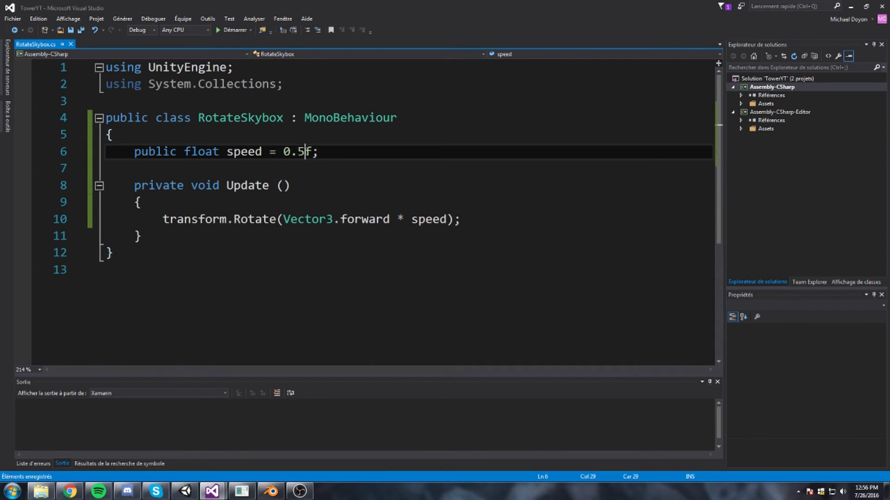
click(185, 491)
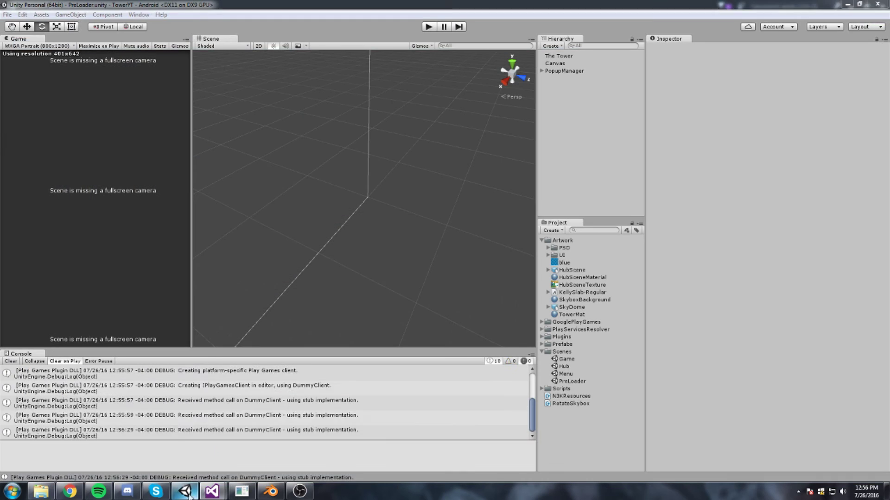
Step: Change the SkyDome's Rotate Skybox speed in the Hub scene, save it, and set the Game scene's SkyDome speed to 0.1
double_click(563, 367)
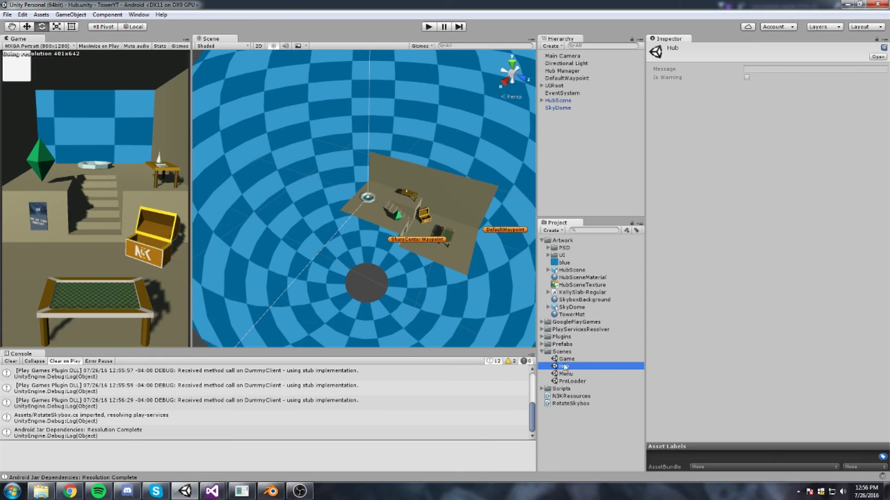
click(571, 110)
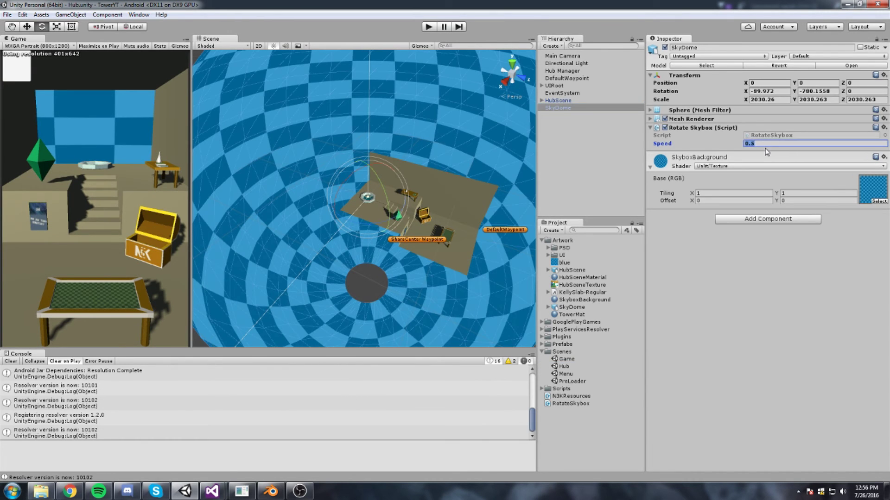
double_click(569, 360)
click(439, 262)
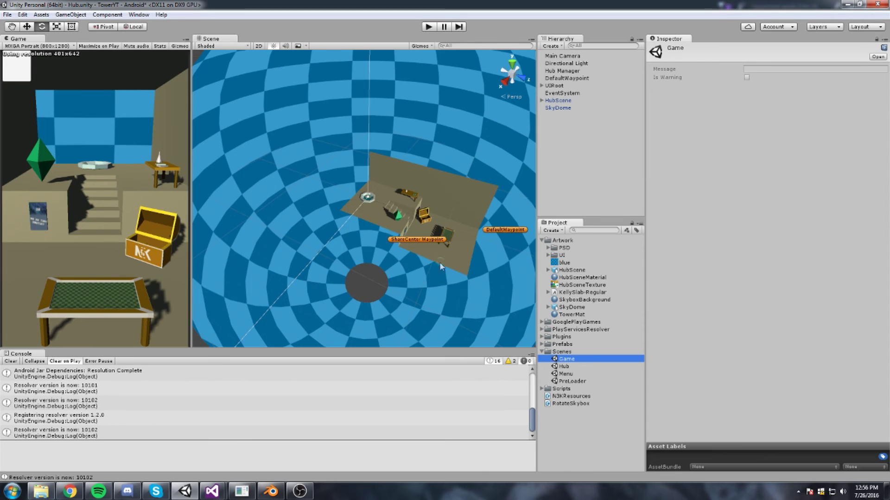
click(567, 101)
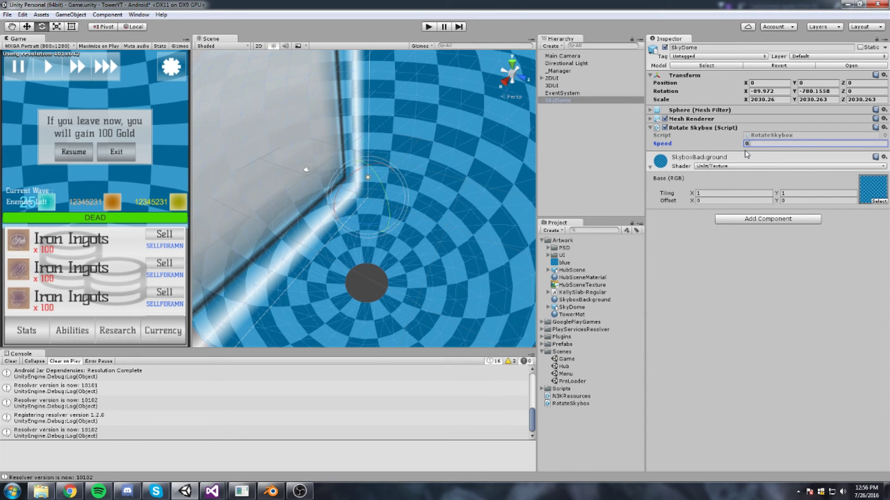
click(594, 145)
Step: Copy the SkyDome from the Game scene into the Menu scene and save both scenes
click(558, 101)
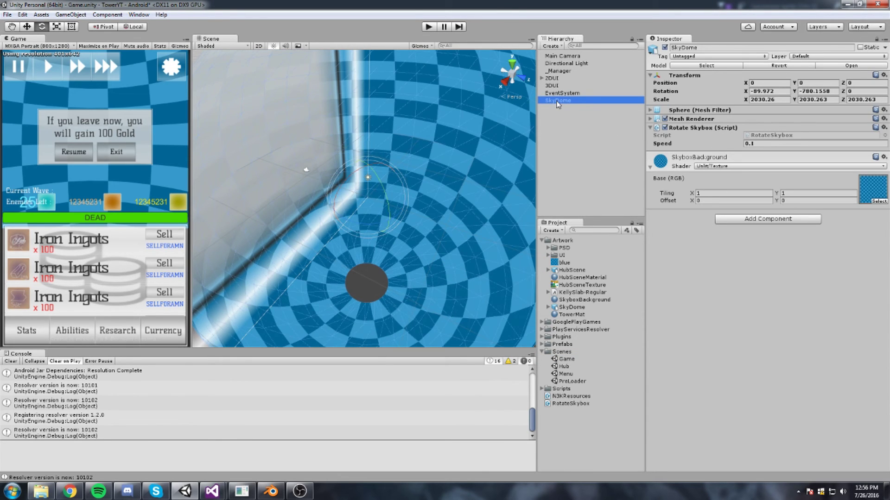
double_click(566, 374)
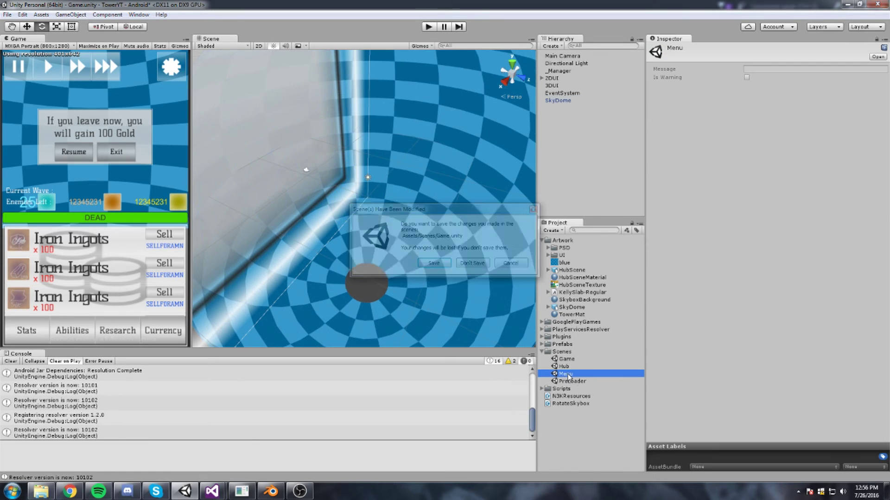
key(Return)
key(ctrl+v)
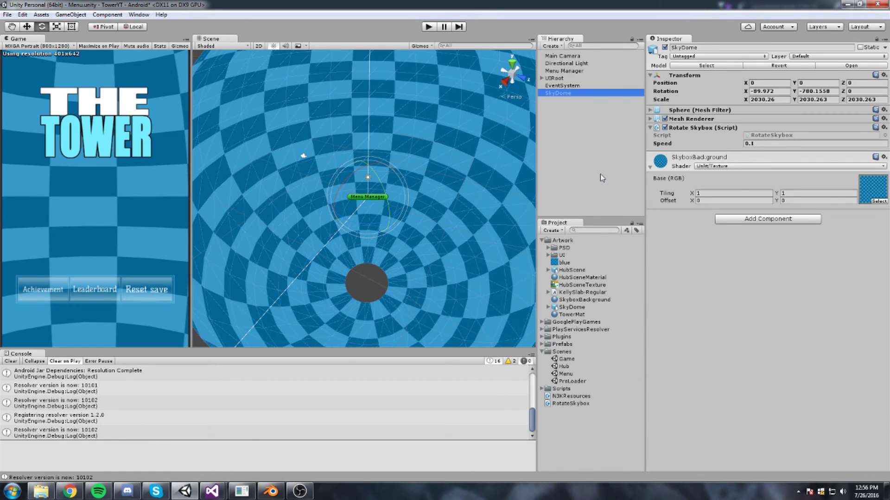
scroll(363, 181, up, 4)
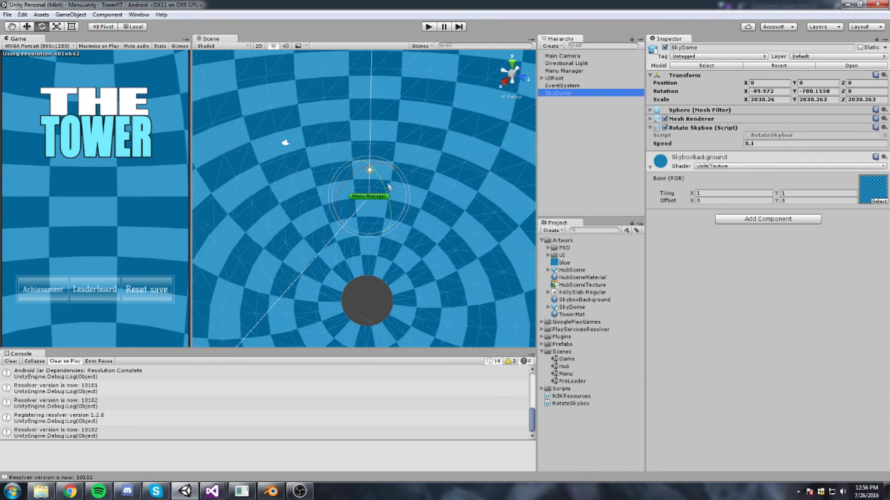
Step: Run the game from the PreLoader scene, try a Rotate Skybox speed of 0.2 on the menu's SkyDome, and stop the game
double_click(570, 380)
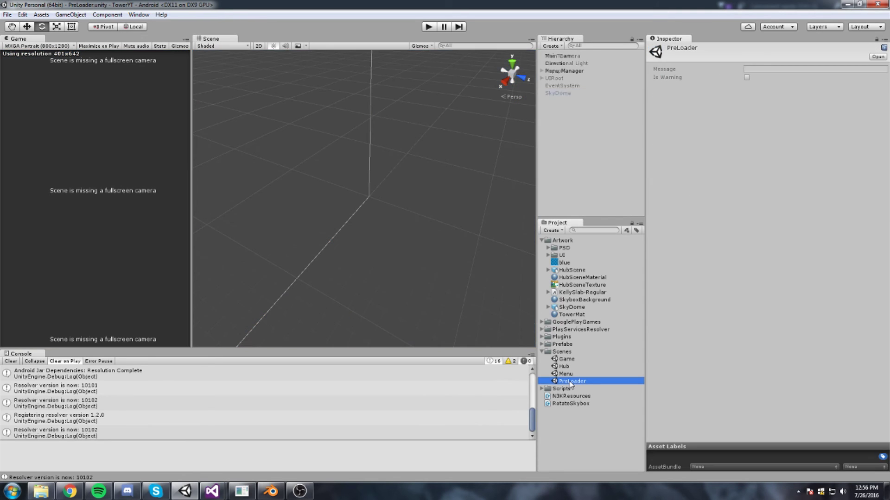
click(430, 27)
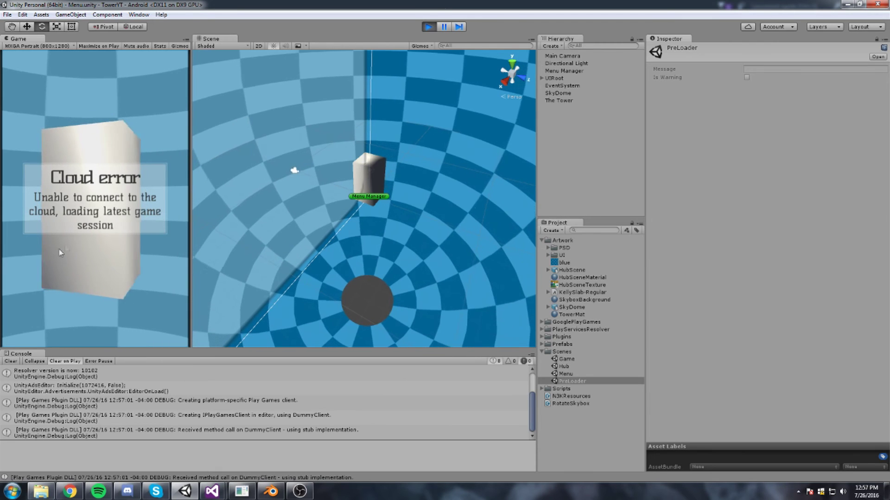
click(558, 93)
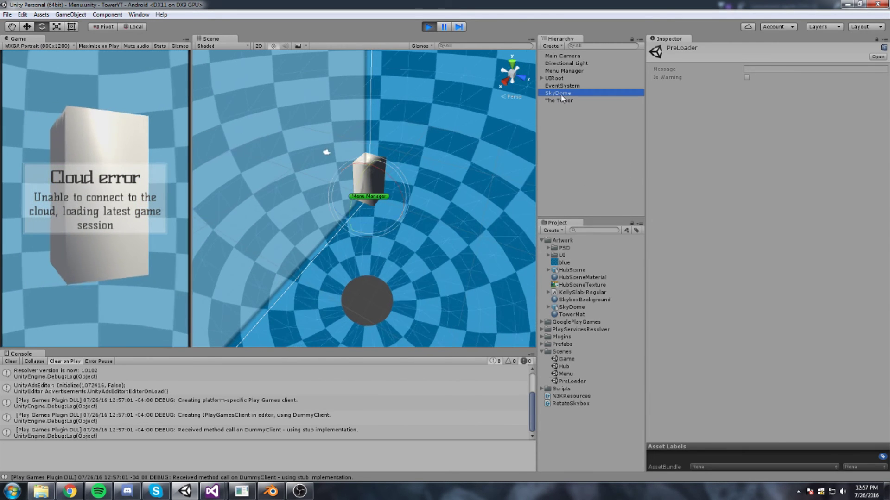
click(75, 138)
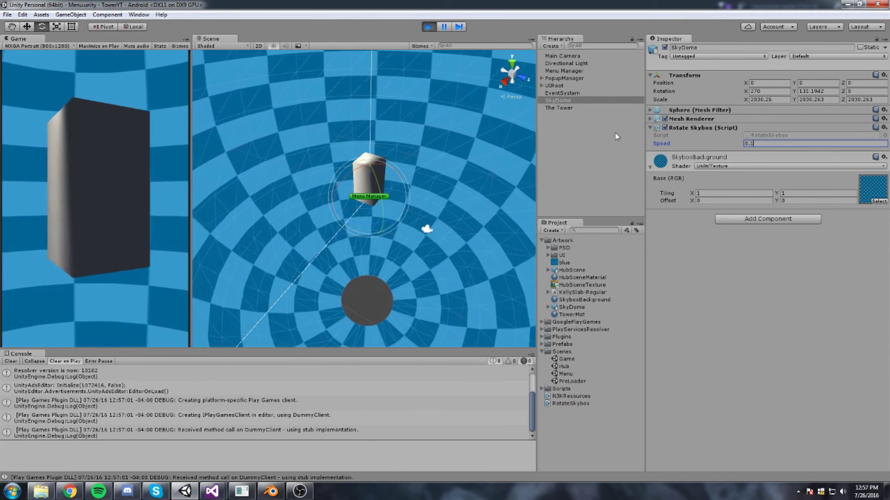
key(BackSpace)
text(2)
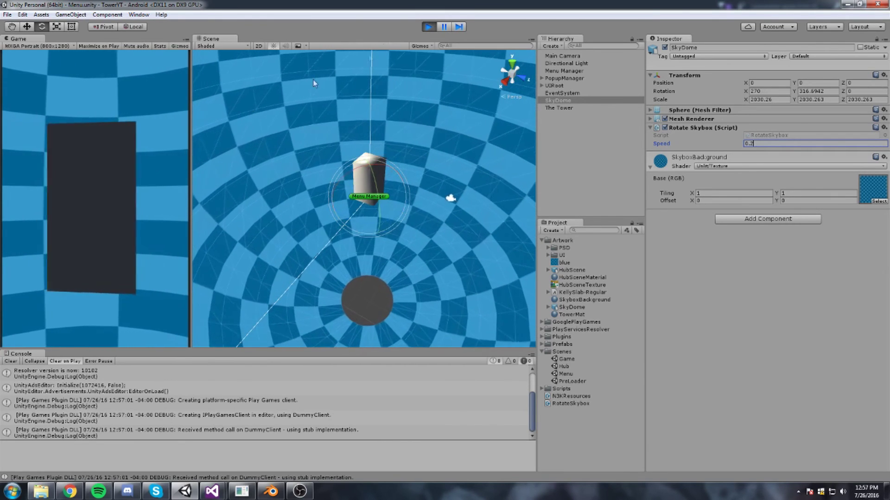
click(430, 27)
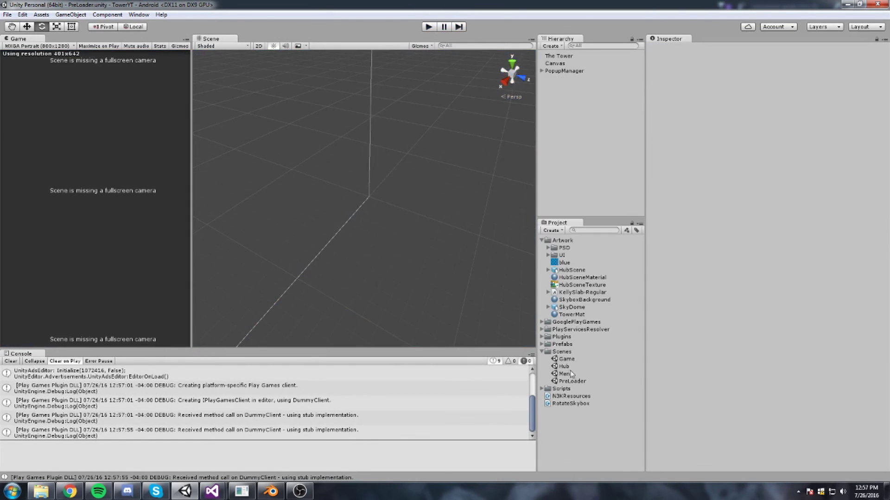
Step: Set the Rotate Skybox speed of the Menu scene's SkyDome to 0.23 and save the scene
double_click(566, 373)
click(564, 93)
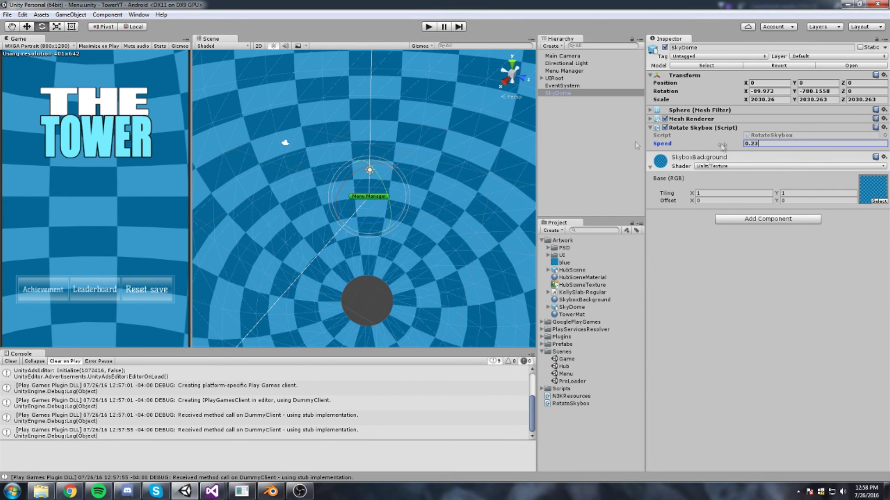
middle_drag(394, 139, 411, 155)
scroll(411, 155, down, 10)
Step: Run the game from the PreLoader scene and go through the menu and hub into an Easy game to check the rotating dome
double_click(583, 381)
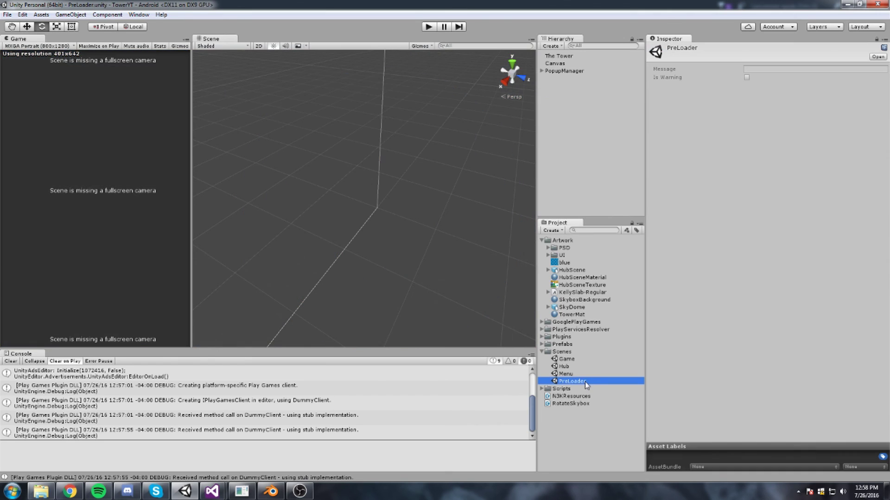
click(427, 30)
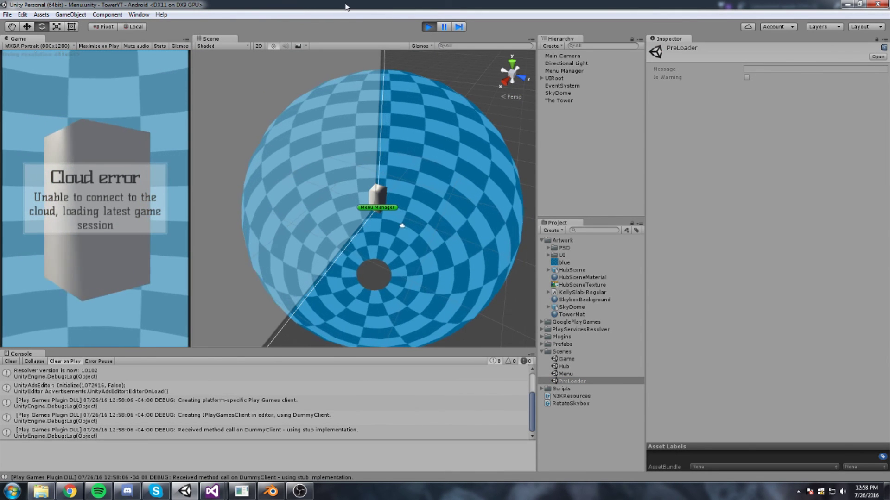
click(146, 149)
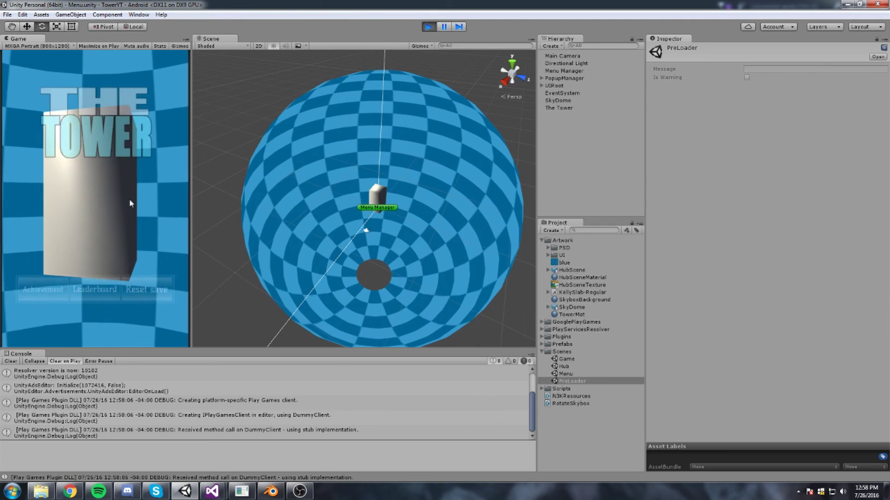
click(130, 203)
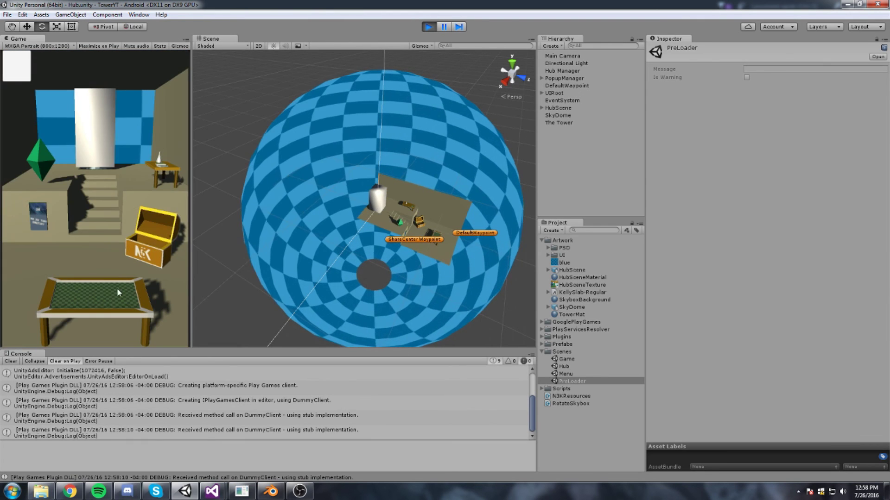
click(119, 292)
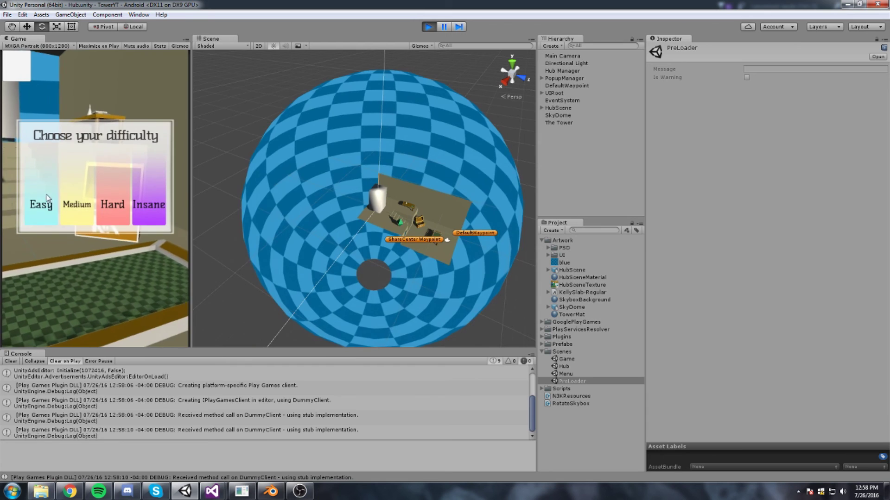
click(47, 196)
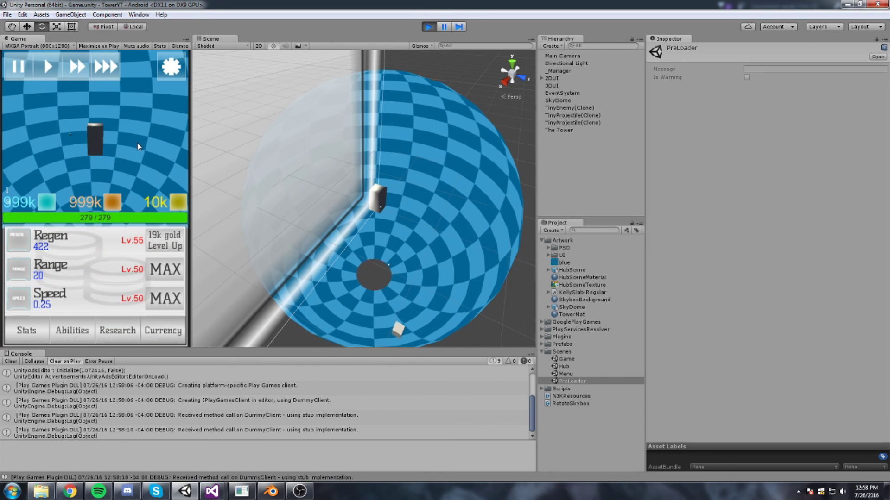